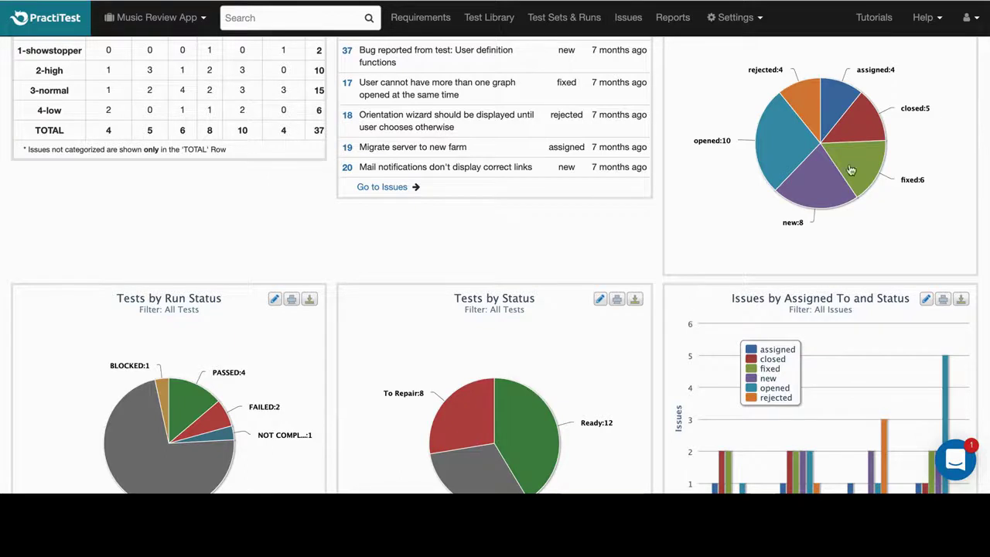
Reveal the personal API token in Personal Settings and select it for copying.
left_click(968, 22)
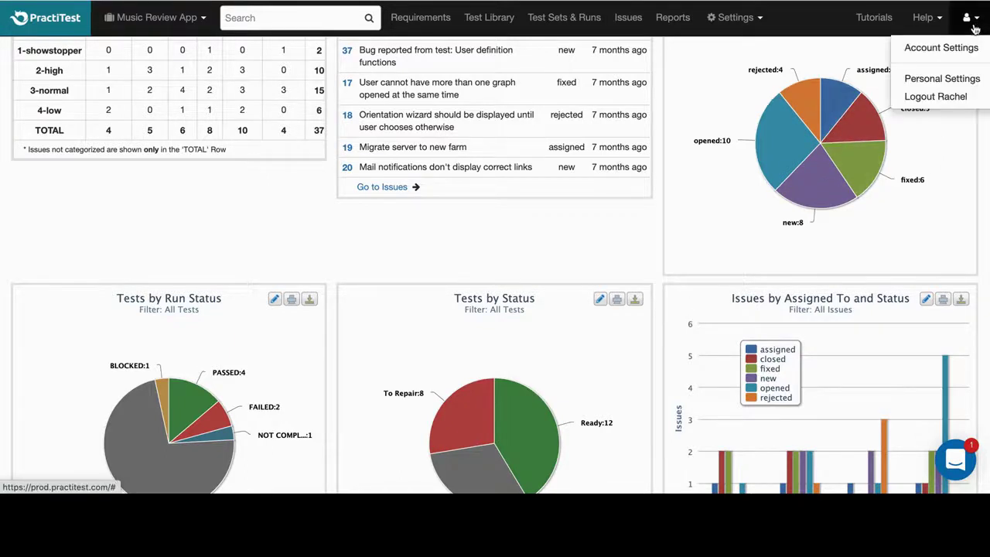
left_click(946, 78)
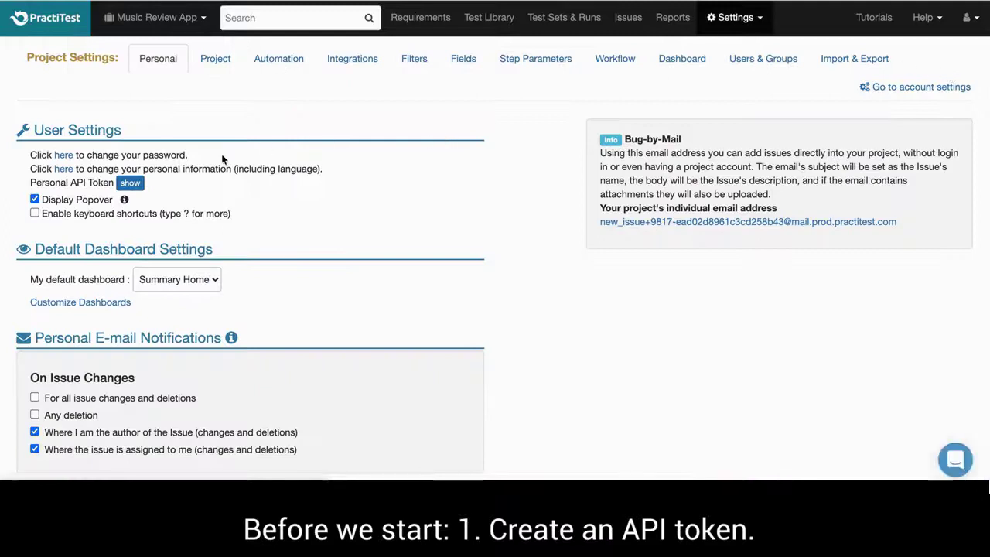
left_click(130, 182)
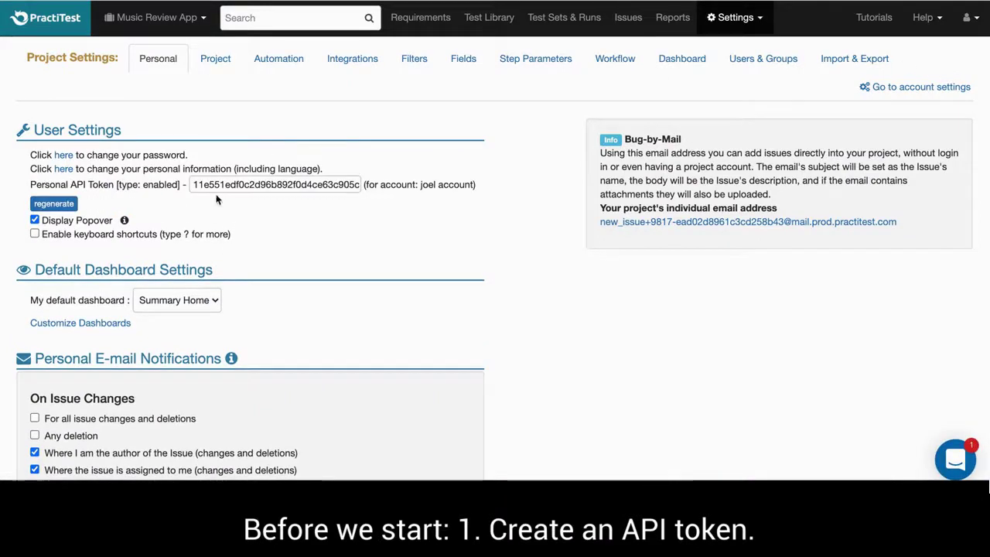
left_click(236, 186)
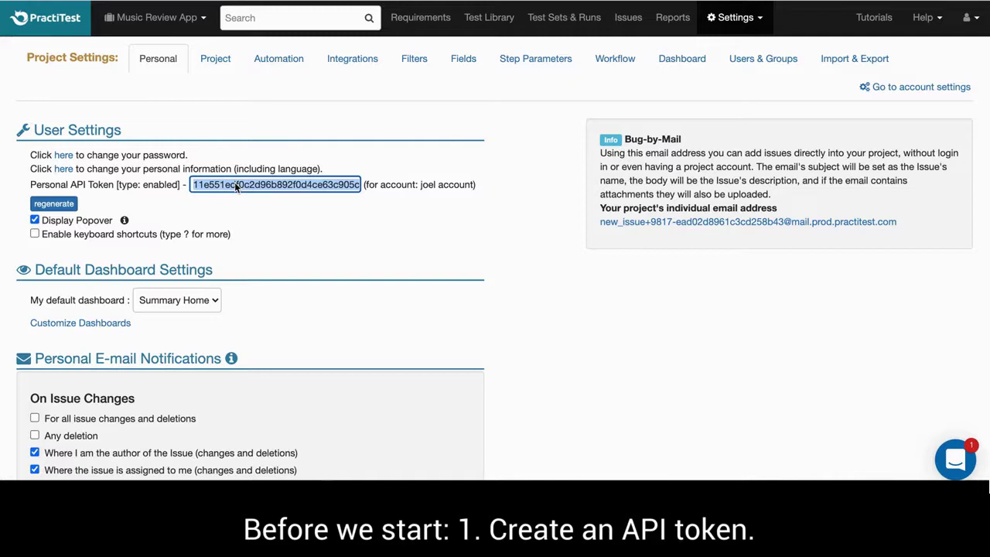
left_click(418, 309)
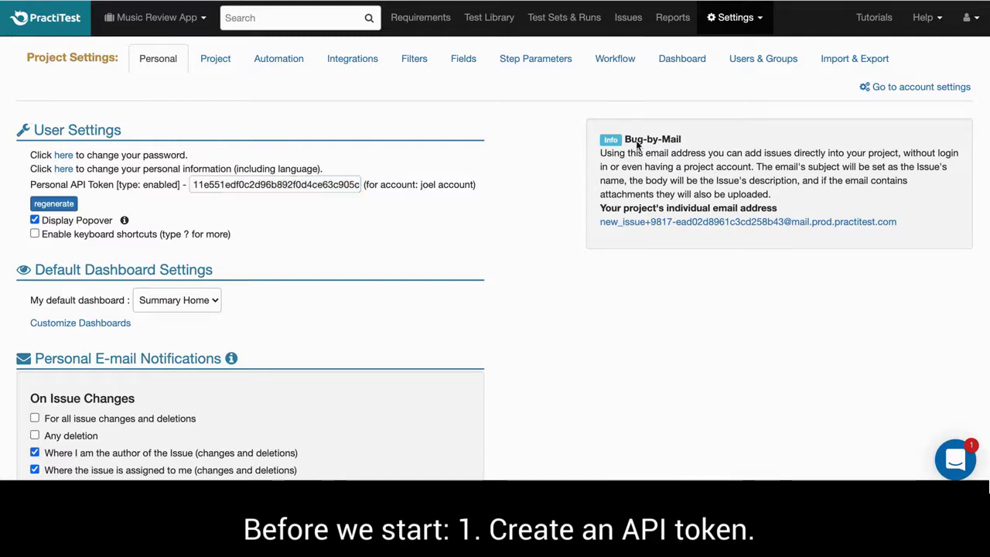
left_click(739, 17)
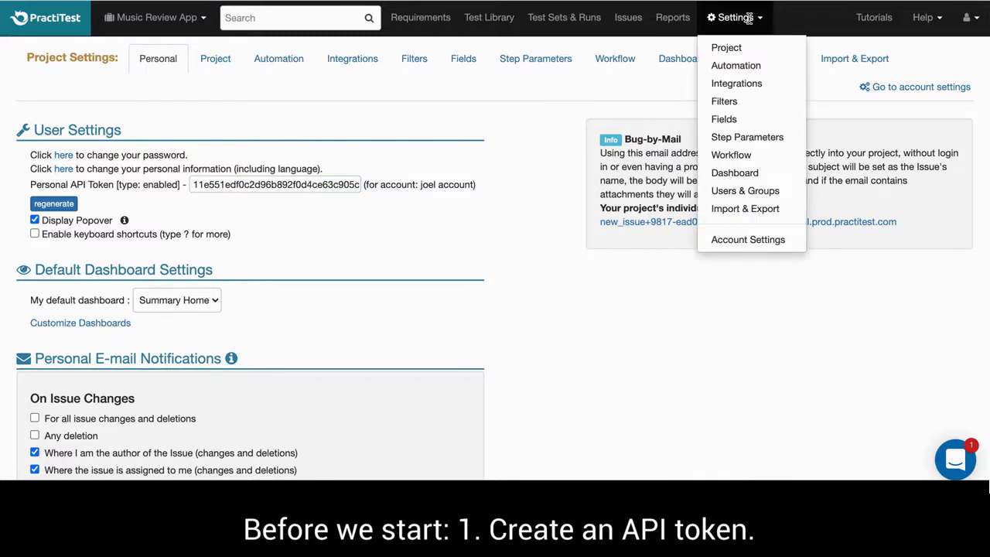
Create a Text custom field named class_name, linked to tests, in the Fields settings.
left_click(725, 120)
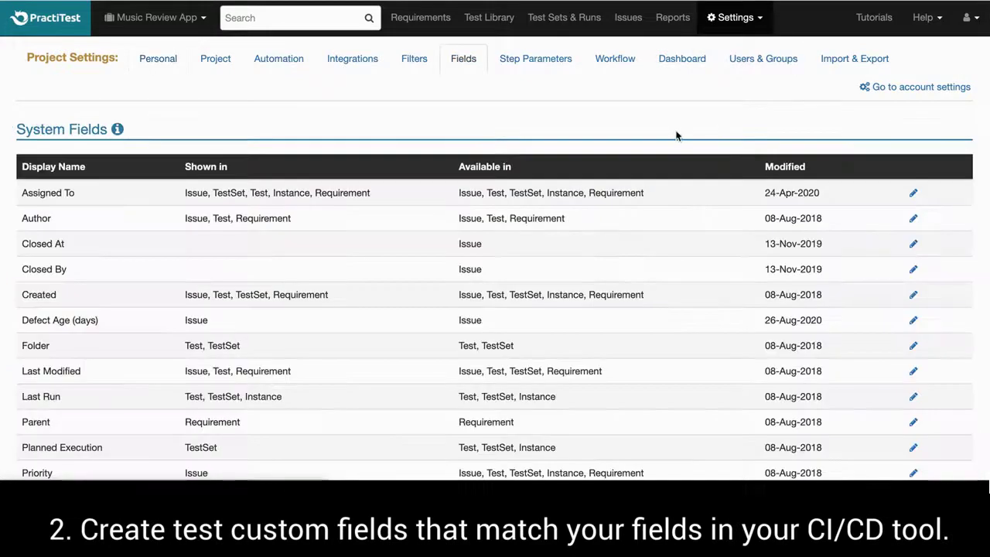
scroll(674, 136, "down", 10)
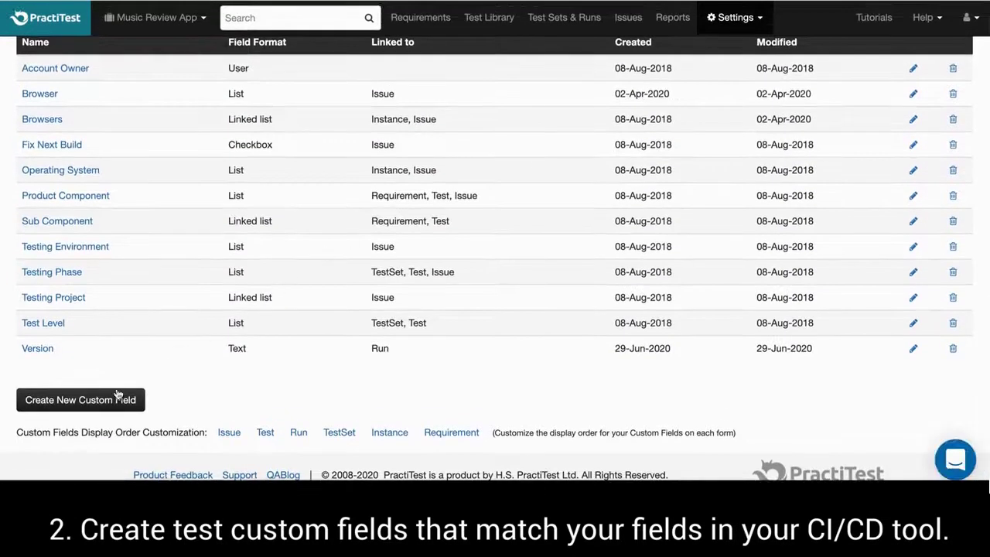
left_click(116, 398)
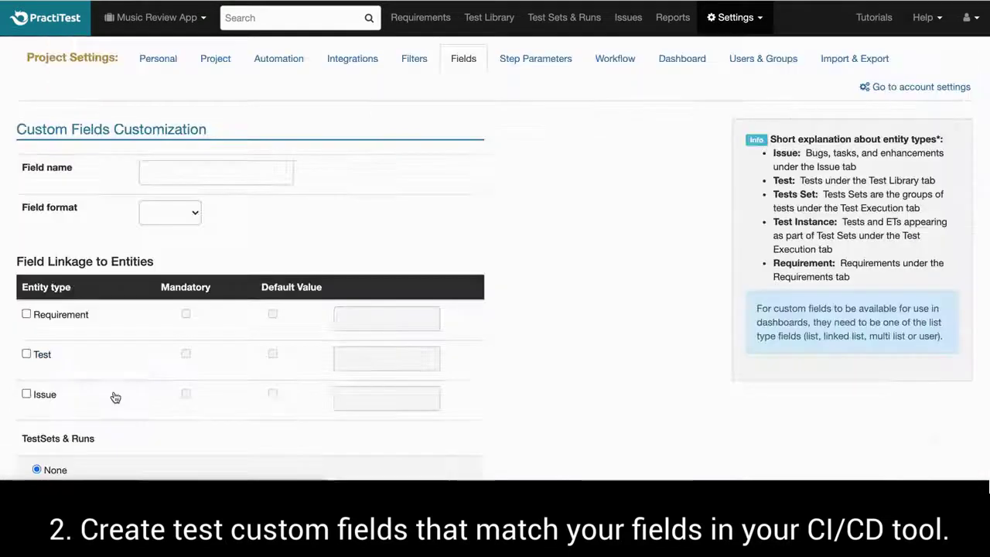
left_click(176, 174)
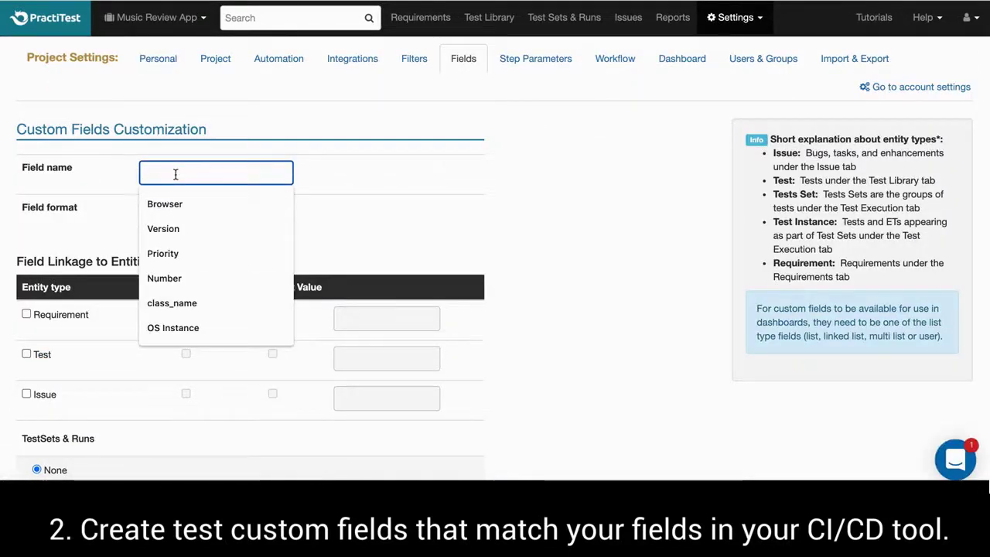
type("class_name")
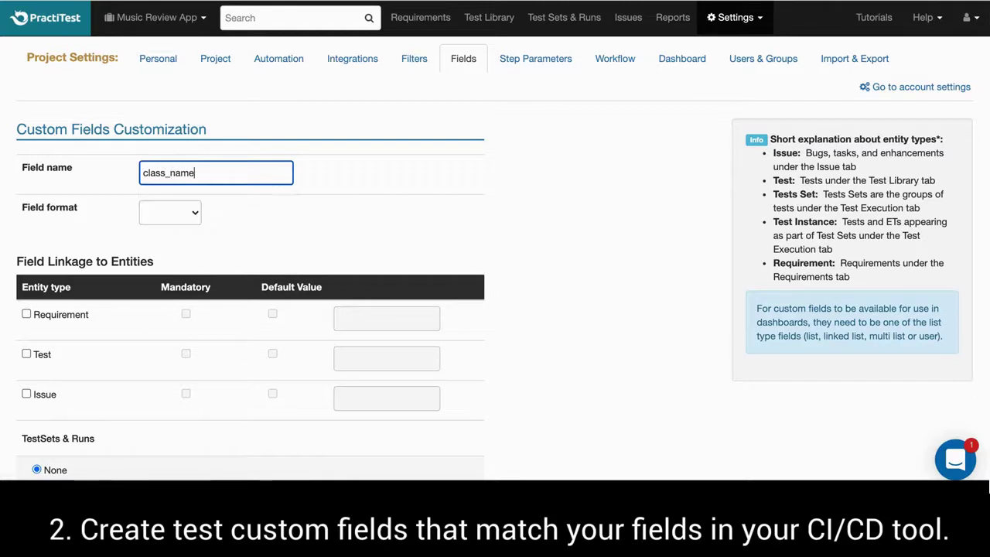
left_click(150, 207)
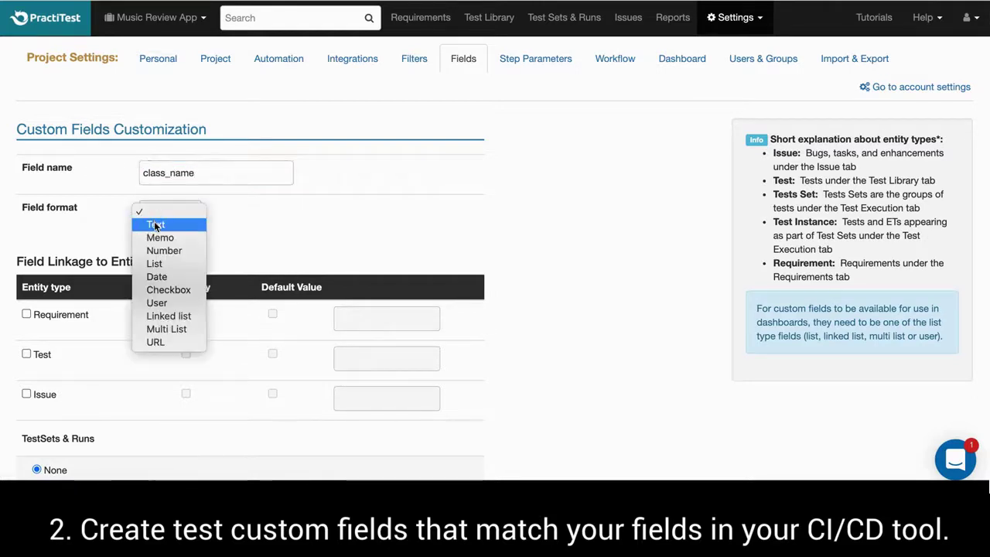
left_click(153, 224)
left_click(27, 353)
scroll(128, 348, "down", 3)
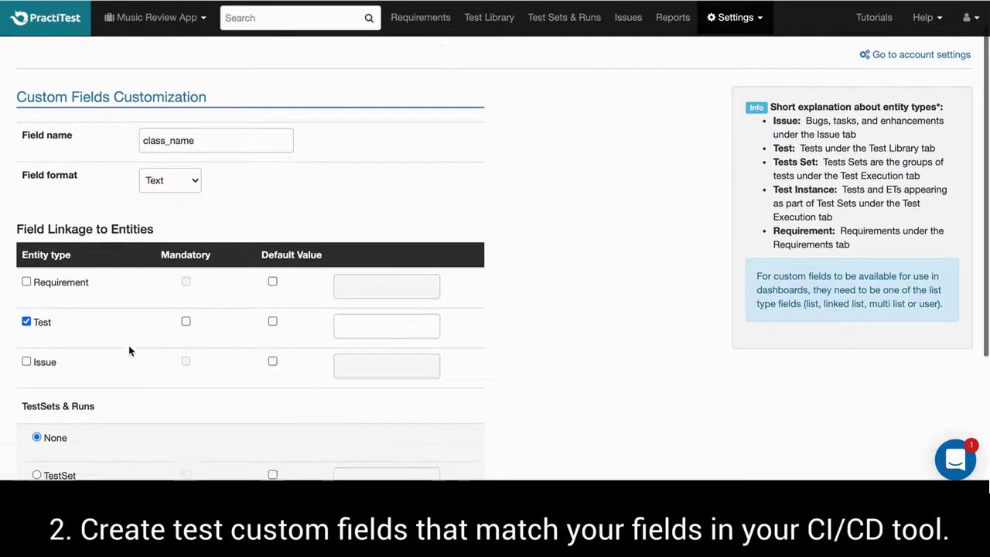
left_click(34, 424)
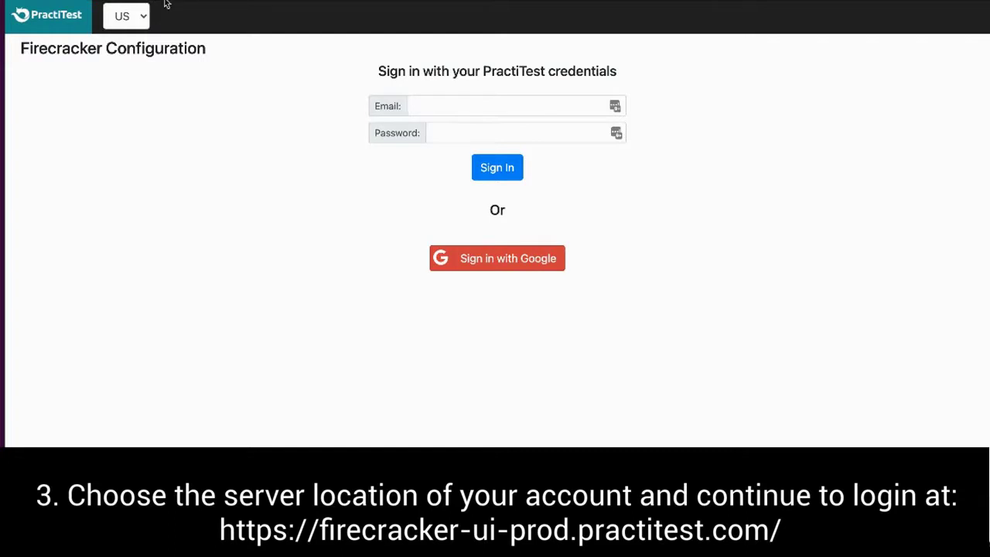
Sign in to Firecracker on the US server with the account e-mail and saved password.
left_click(141, 15)
left_click(594, 115)
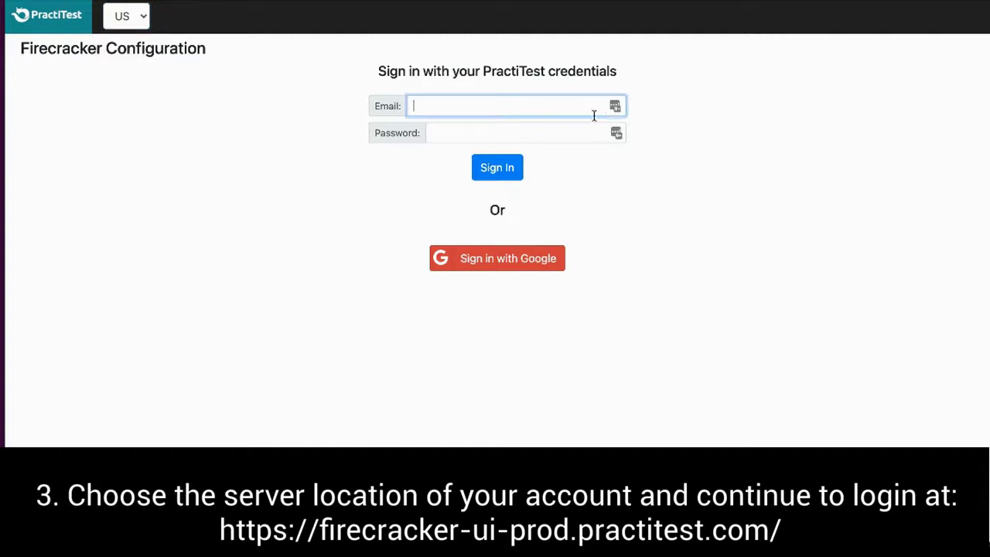
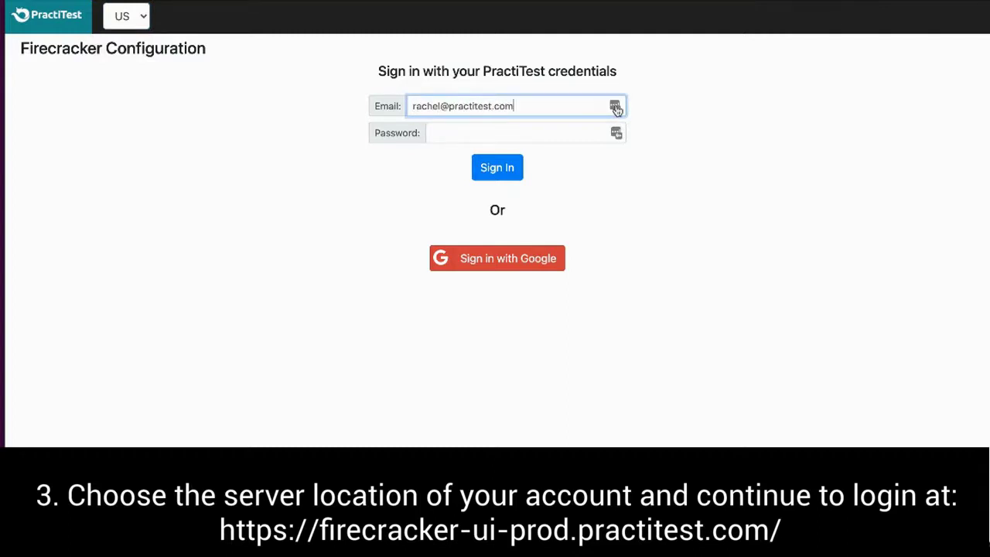
left_click(617, 133)
left_click(496, 168)
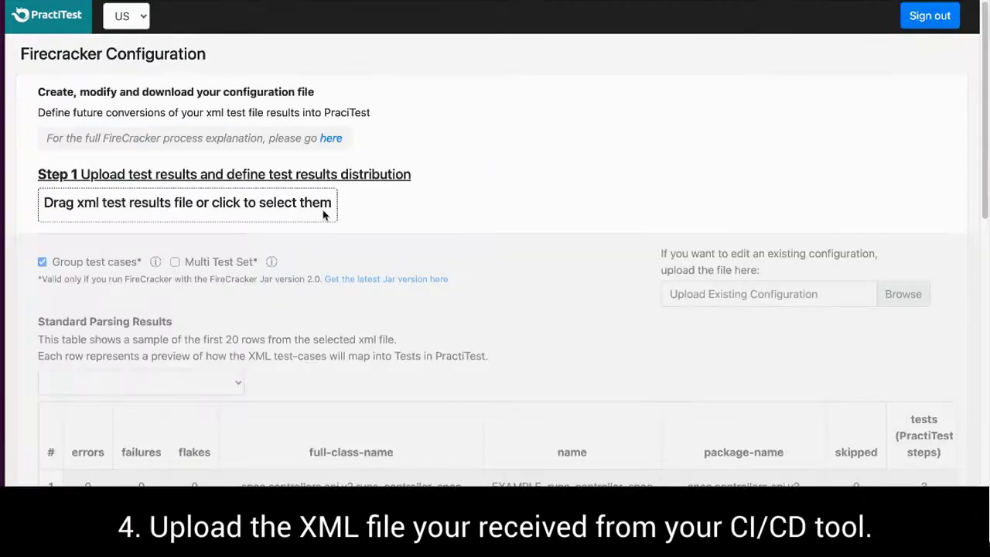
Upload the rspec4 copy.xml test results file to Firecracker.
left_click(325, 214)
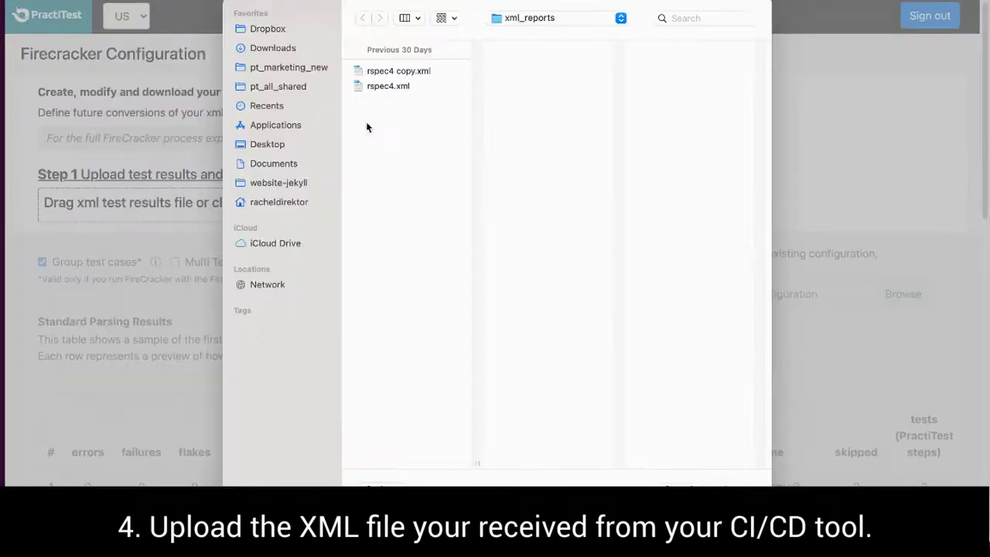
left_click(390, 72)
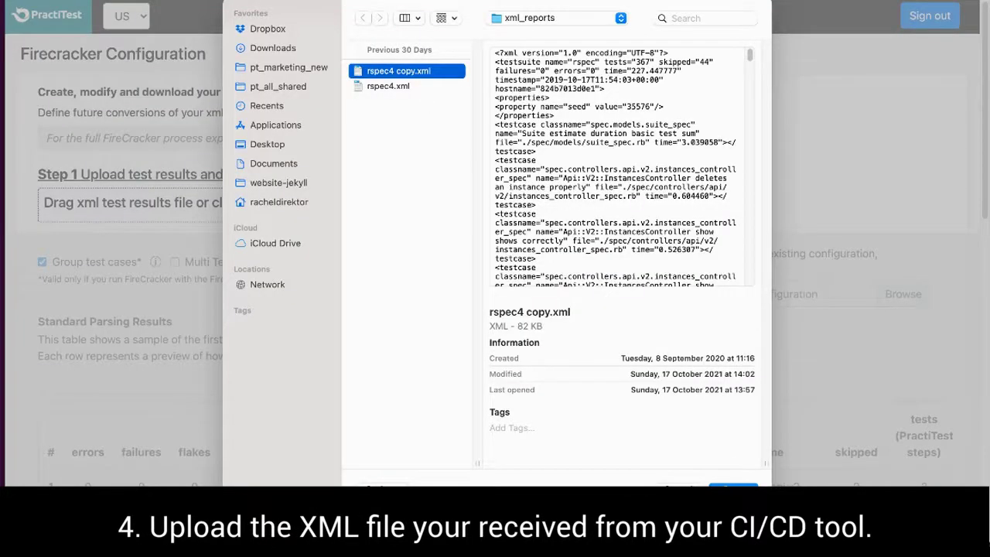
left_click(732, 489)
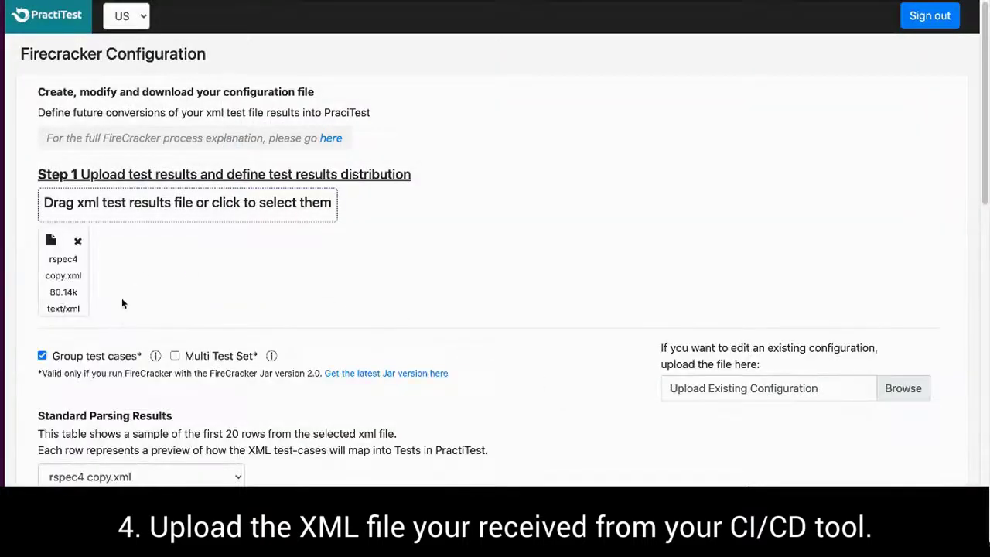
Scroll the Standard Parsing Results to the package-name through time-elapsed columns.
scroll(124, 319, "down", 5)
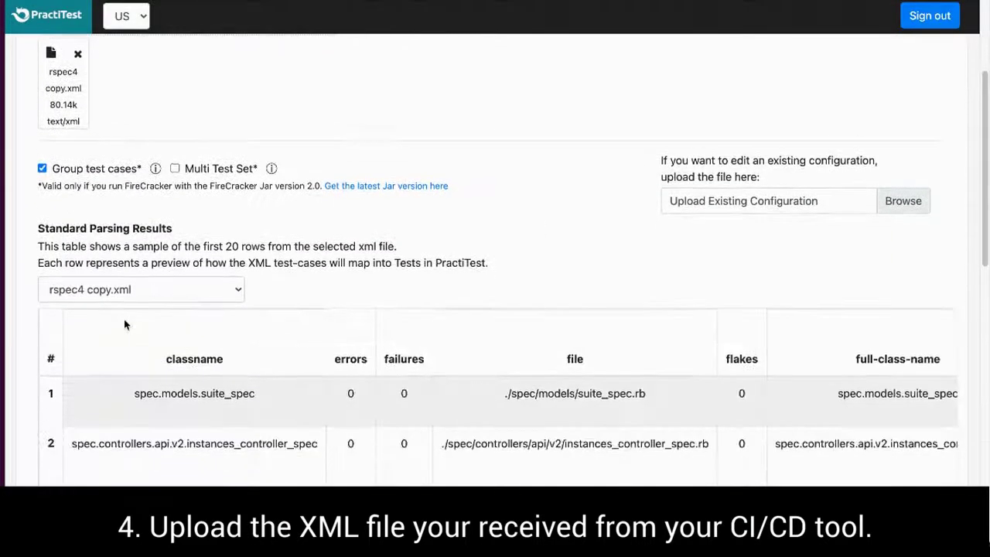
scroll(123, 325, "down", 1)
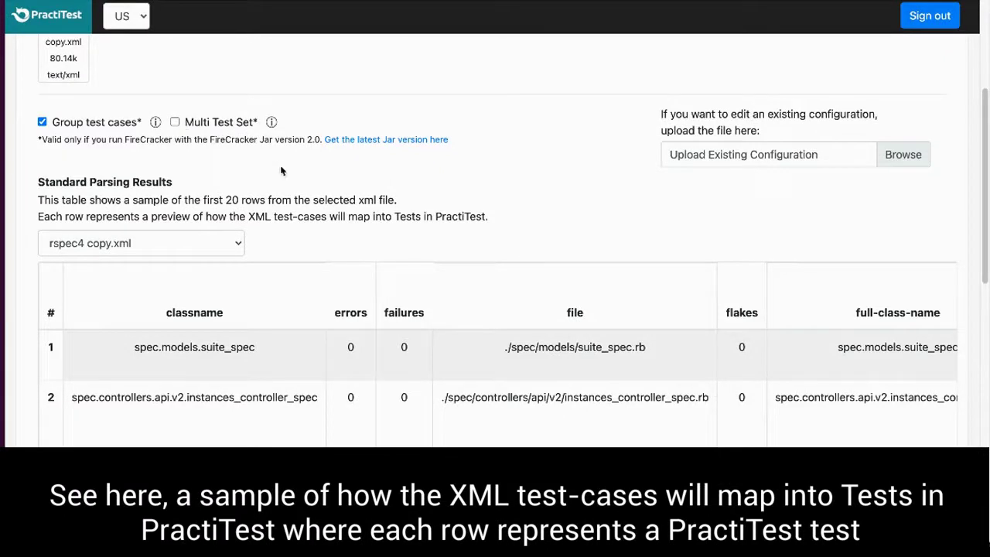
scroll(299, 195, "down", 1)
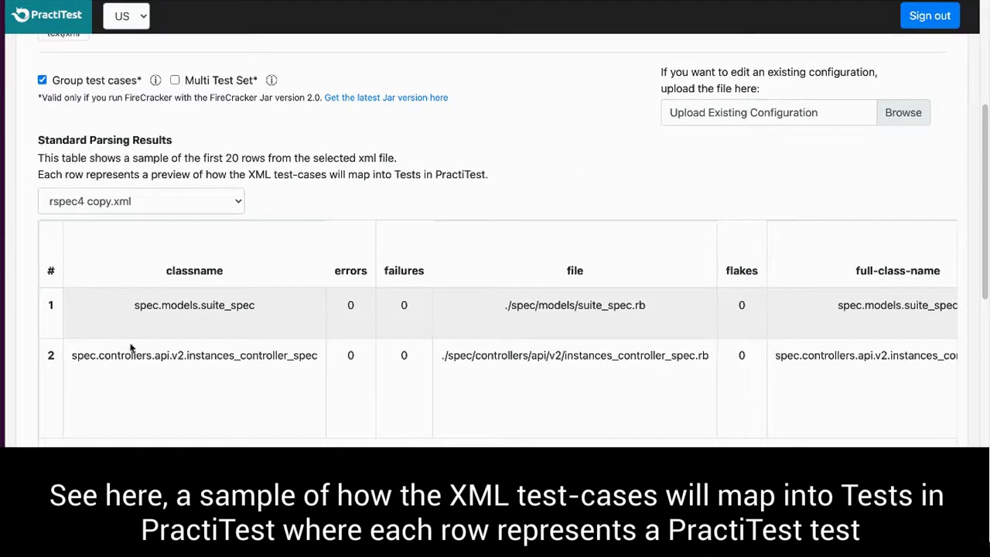
scroll(498, 329, "right", 10)
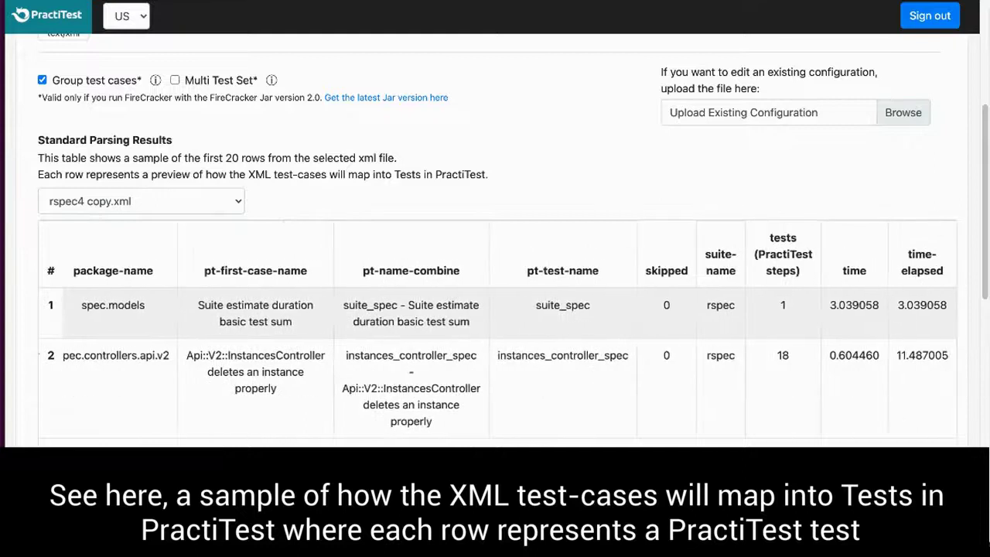
scroll(85, 372, "left", 10)
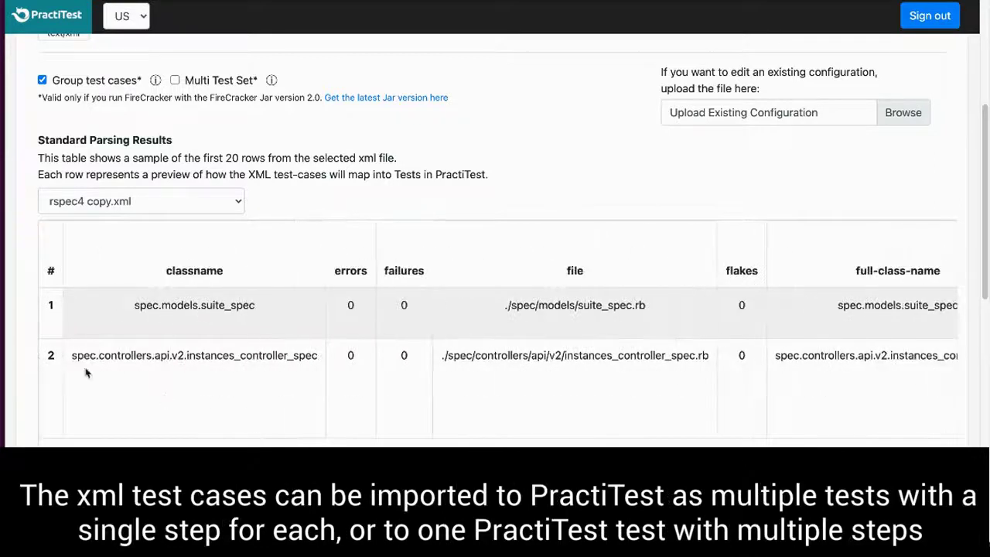
scroll(124, 324, "up", 2)
scroll(124, 324, "down", 1)
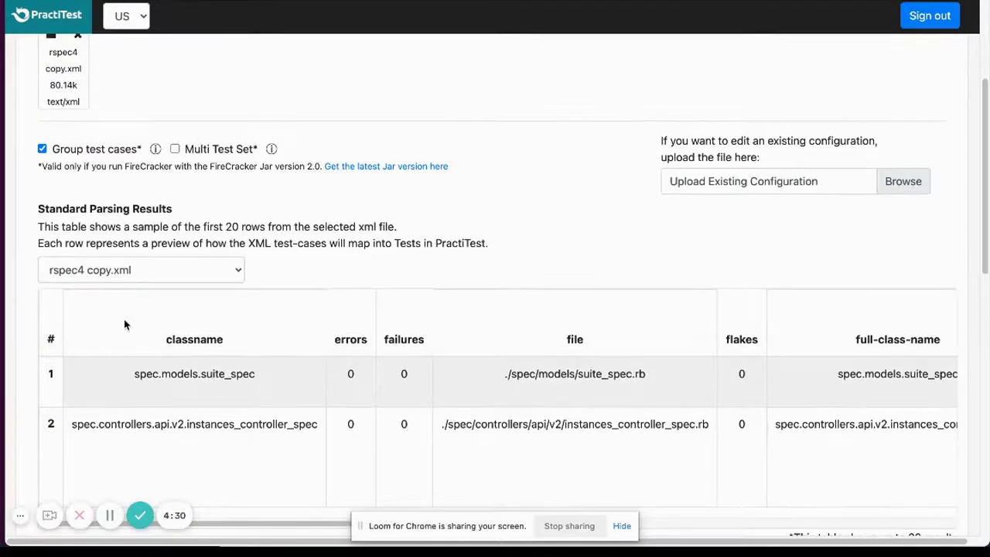
scroll(124, 319, "down", 1)
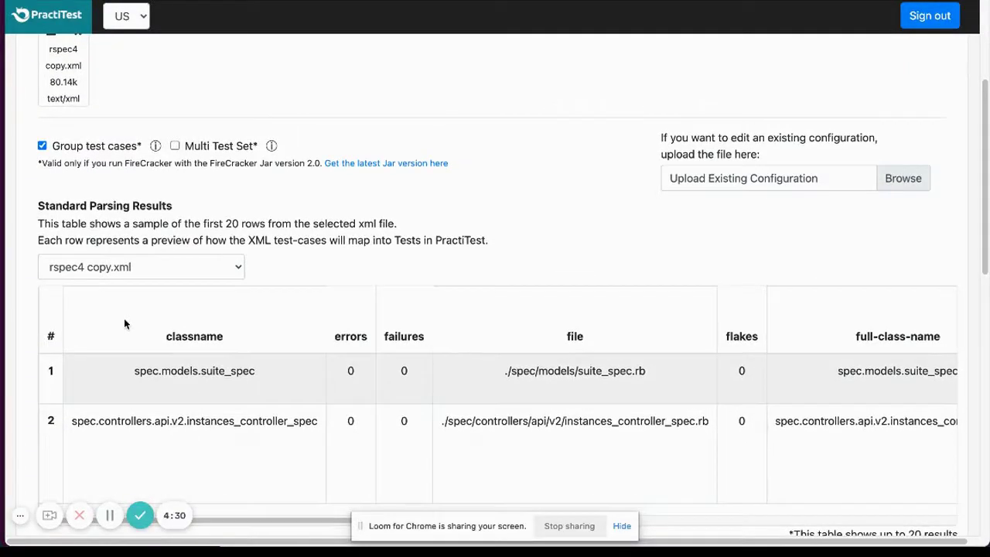
scroll(125, 320, "down", 1)
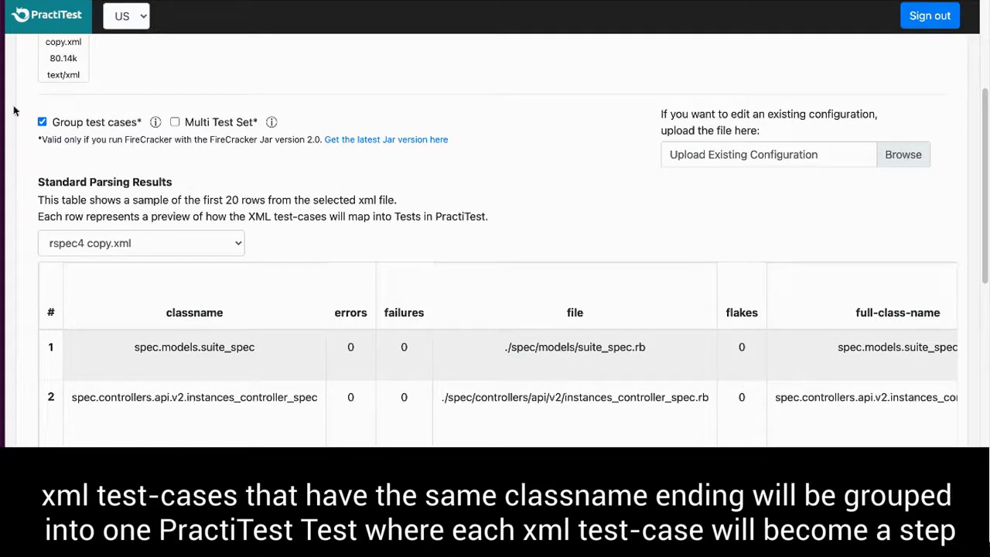
scroll(503, 356, "right", 10)
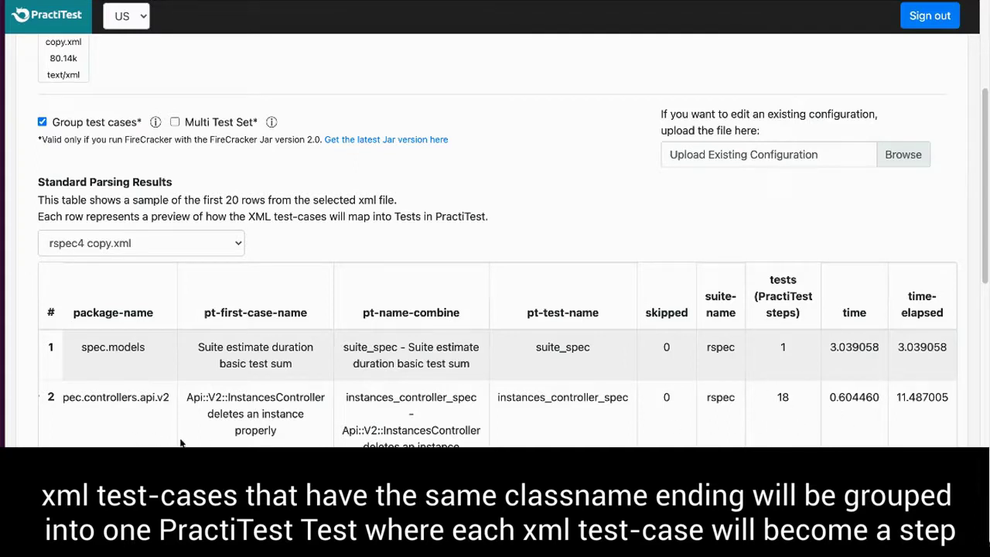
left_click(42, 123)
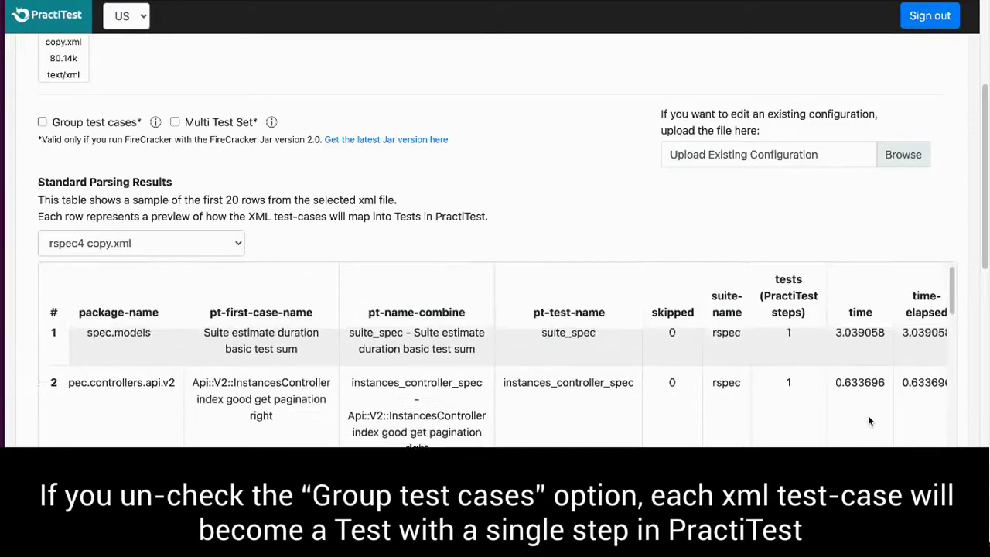
scroll(870, 421, "down", 2)
scroll(870, 421, "down", 10)
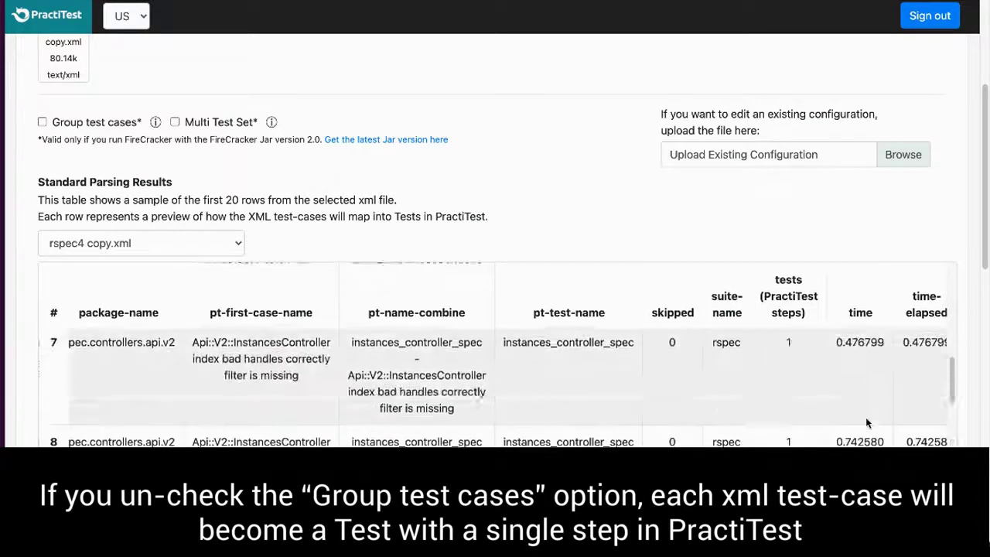
scroll(865, 416, "up", 10)
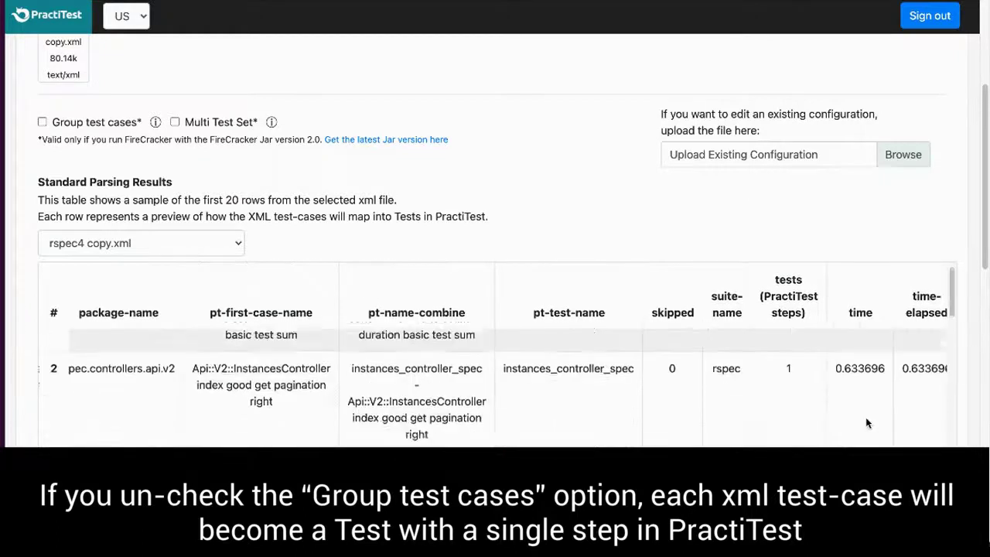
left_click(42, 122)
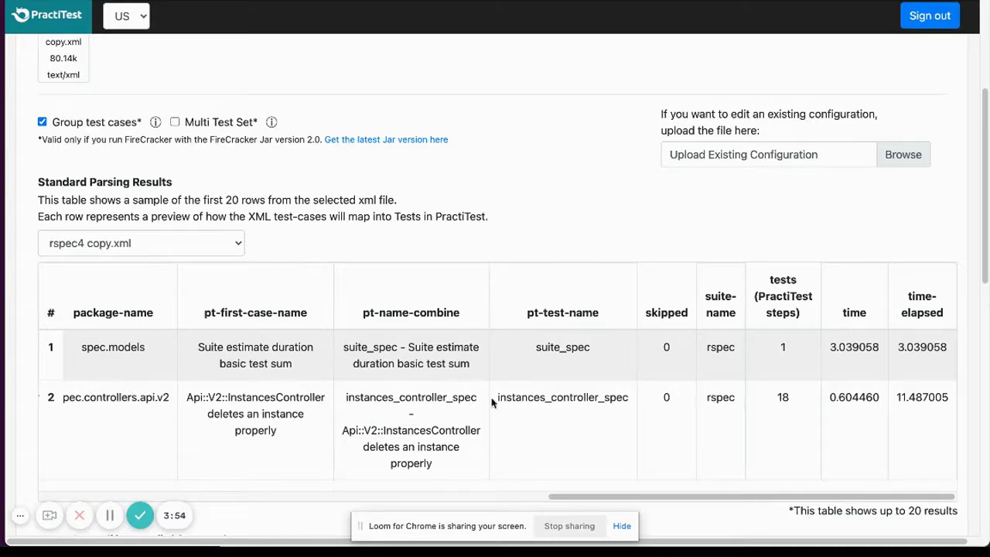
left_click_drag(598, 499, 108, 499)
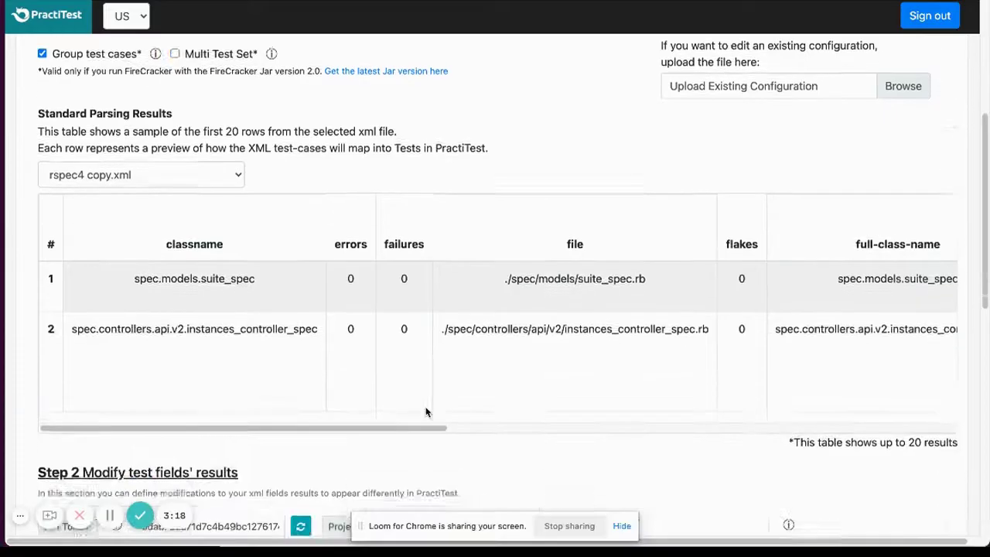
Load the API token's projects and select the second demo project.
scroll(427, 409, "down", 2)
left_click(301, 427)
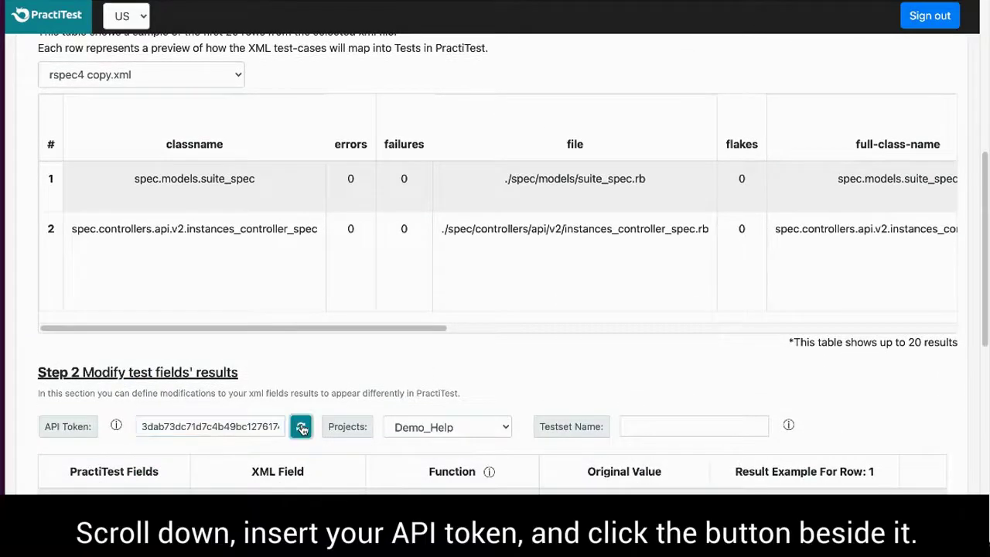
left_click(474, 434)
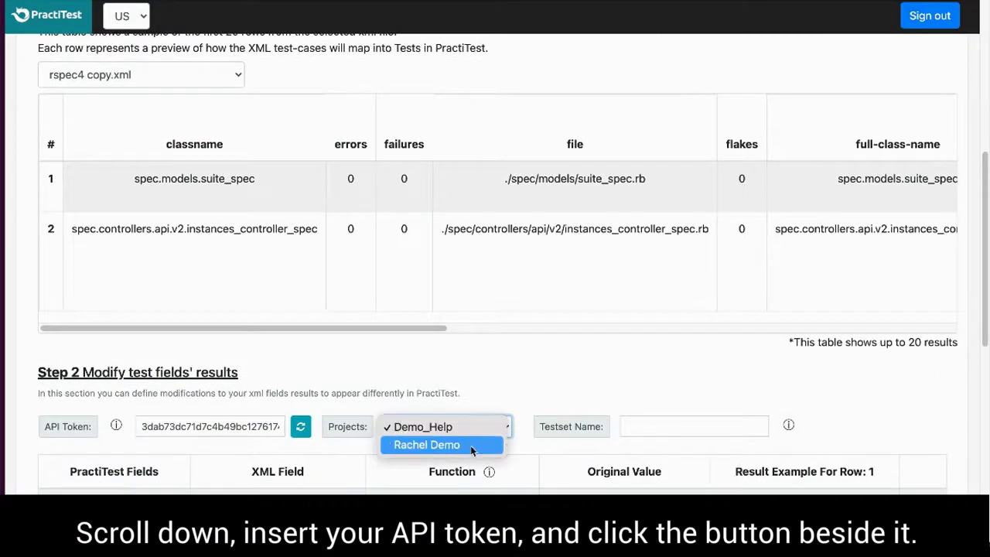
left_click(472, 446)
Name the test set 'Test Set 1'.
scroll(680, 458, "down", 1)
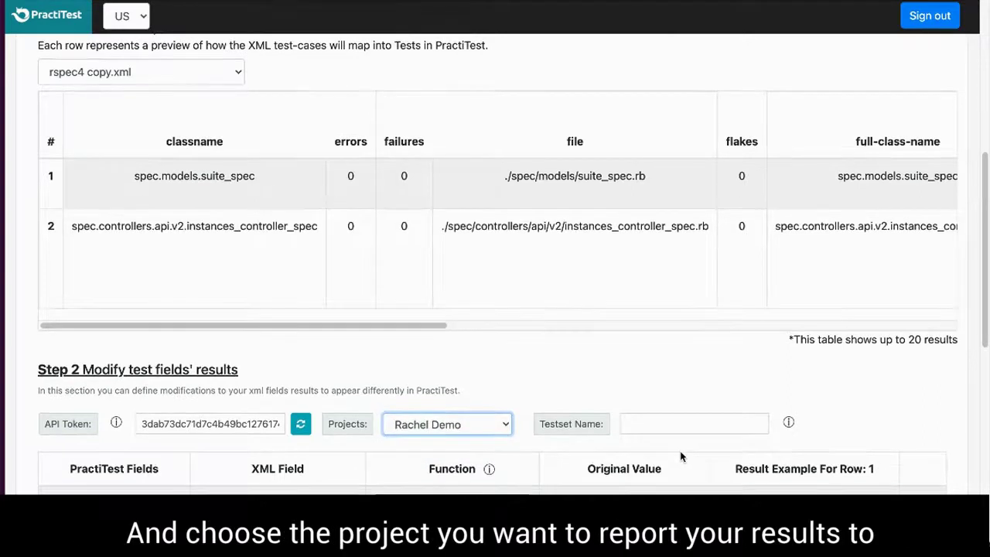
scroll(681, 457, "down", 2)
left_click(672, 358)
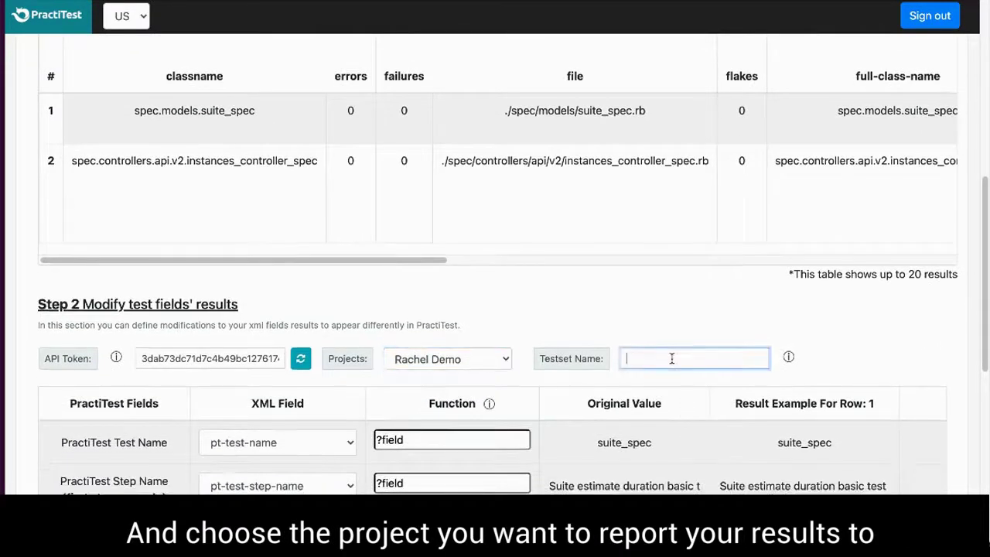
type("Test Set 1")
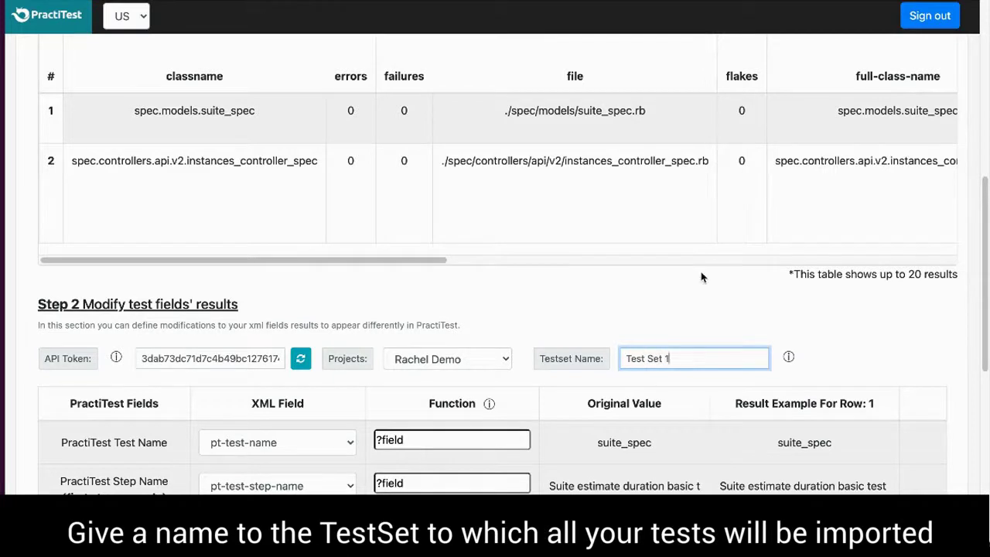
scroll(587, 285, "up", 5)
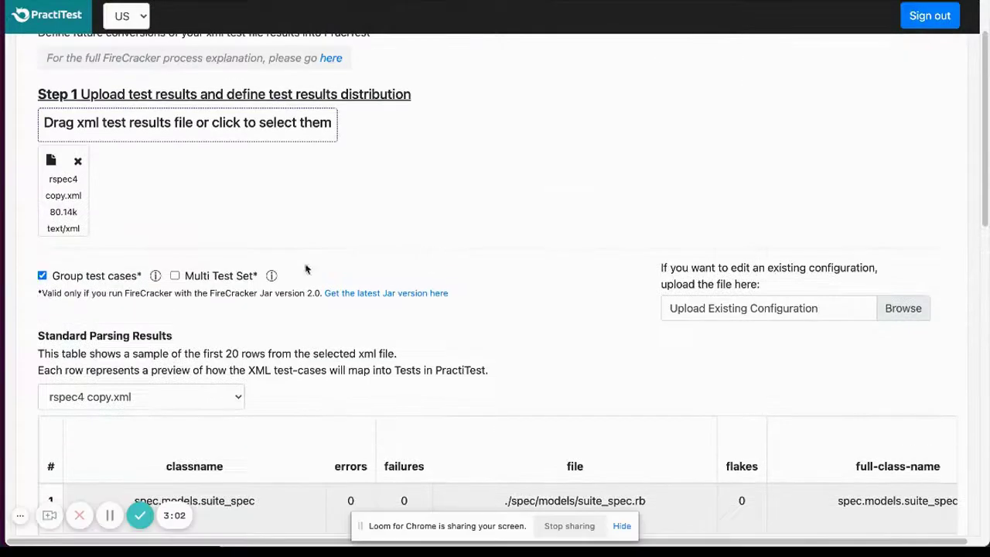
scroll(570, 303, "down", 5)
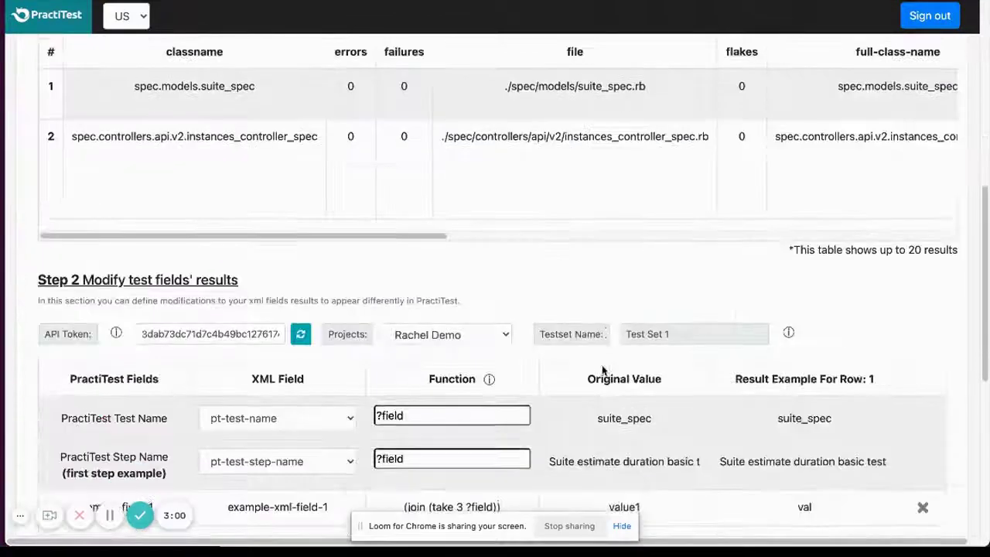
scroll(598, 328, "up", 5)
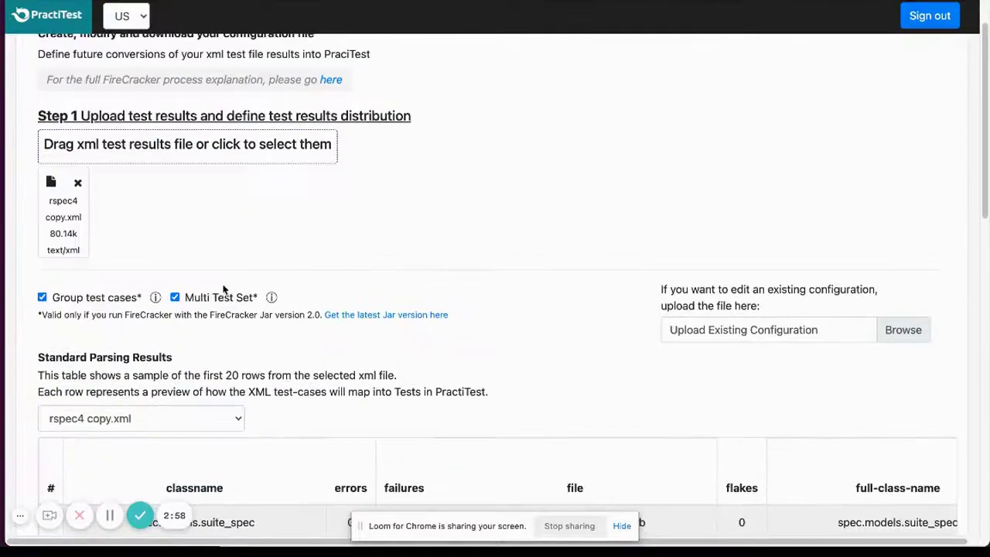
scroll(489, 362, "down", 3)
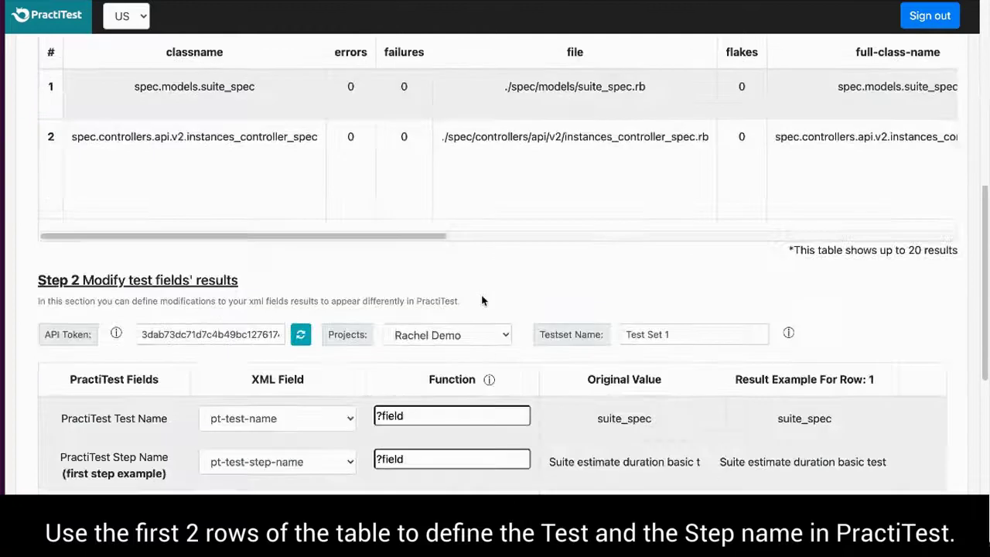
scroll(349, 293, "down", 3)
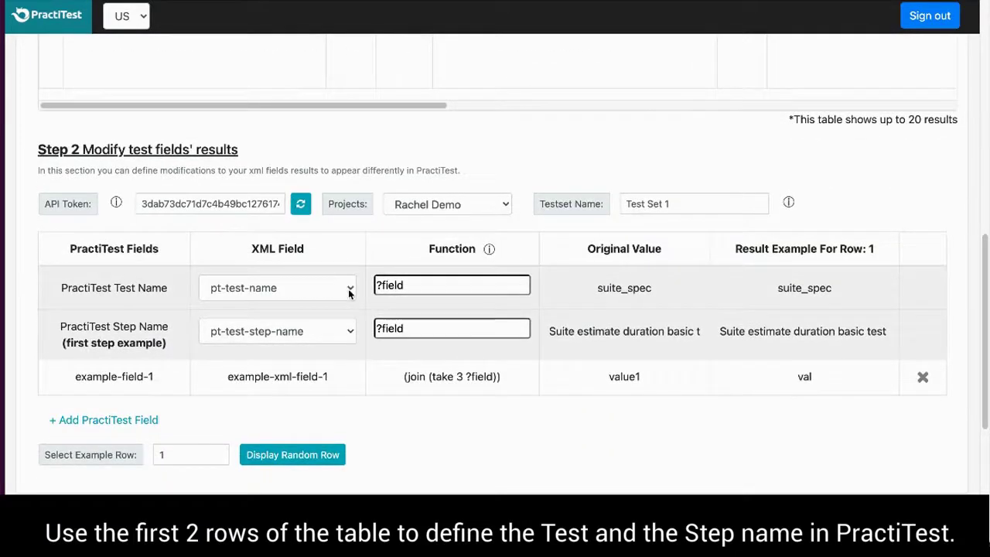
left_click(348, 292)
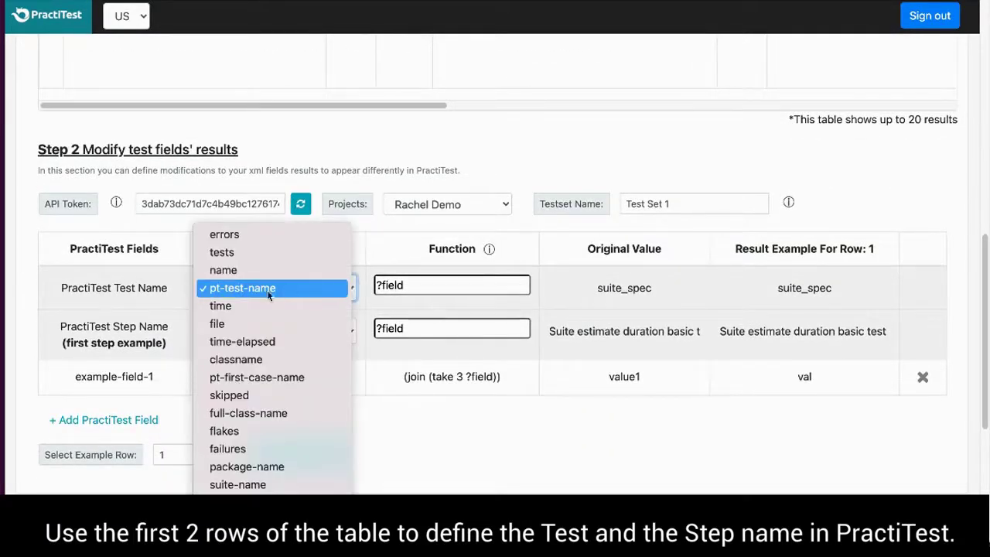
left_click(363, 284)
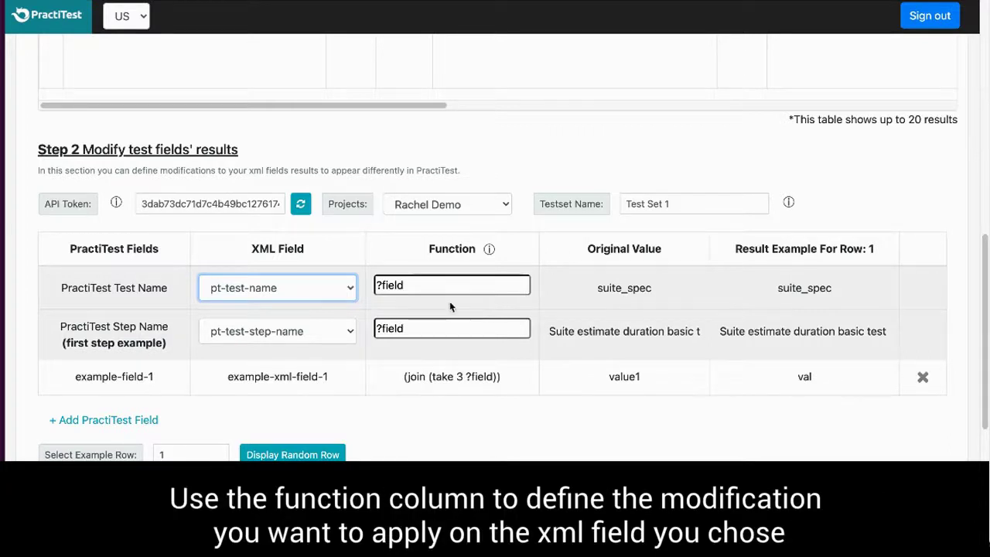
left_click(352, 332)
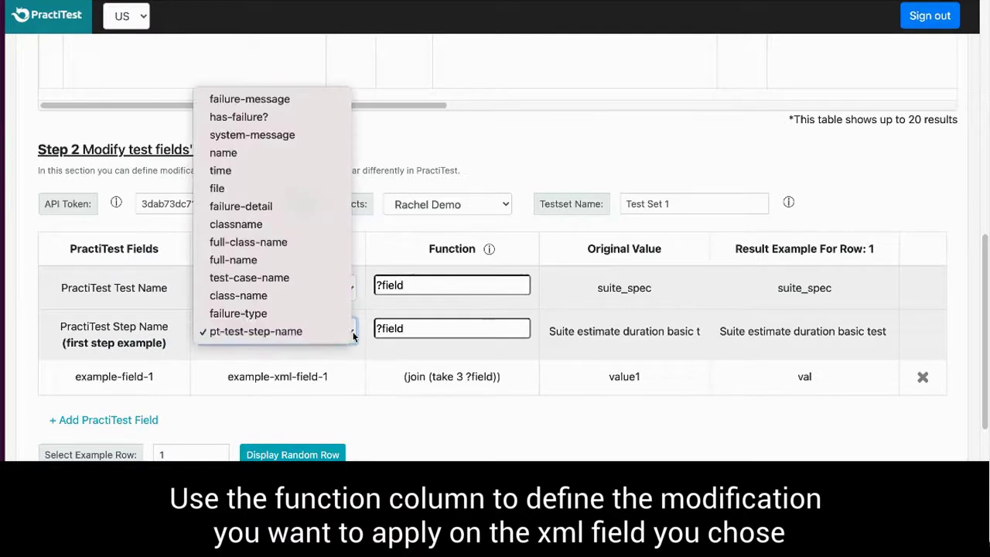
left_click(416, 285)
triple_click(416, 285)
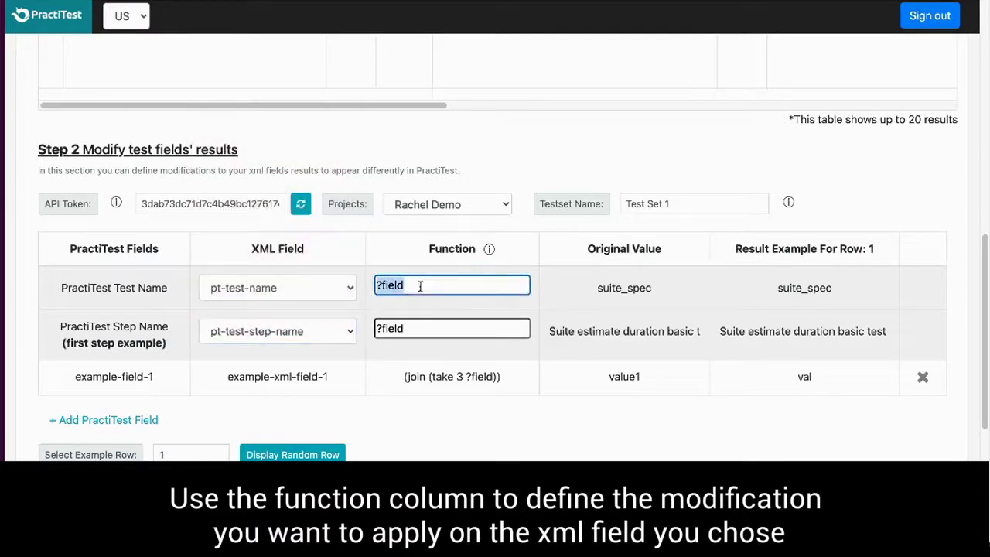
left_click(489, 249)
scroll(489, 191, "down", 1)
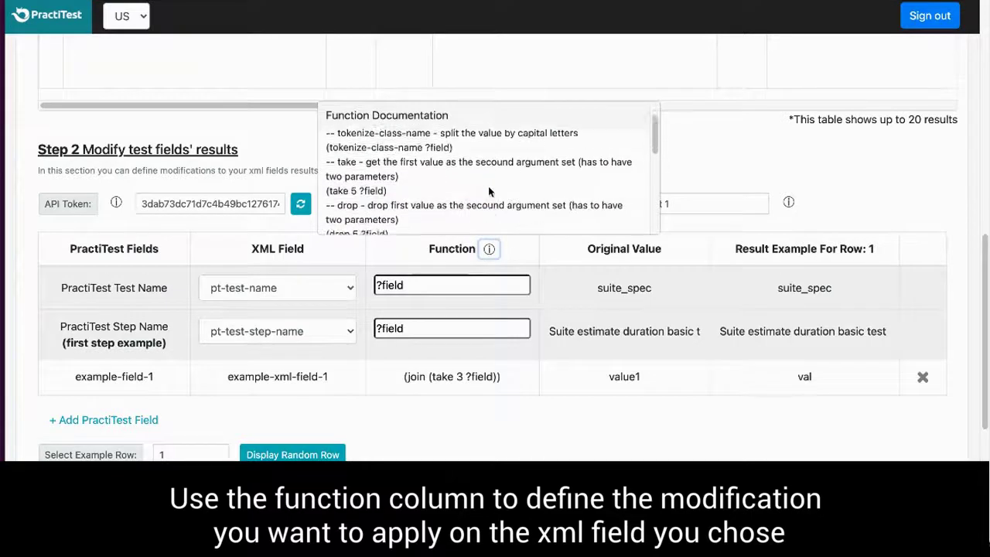
scroll(489, 191, "down", 5)
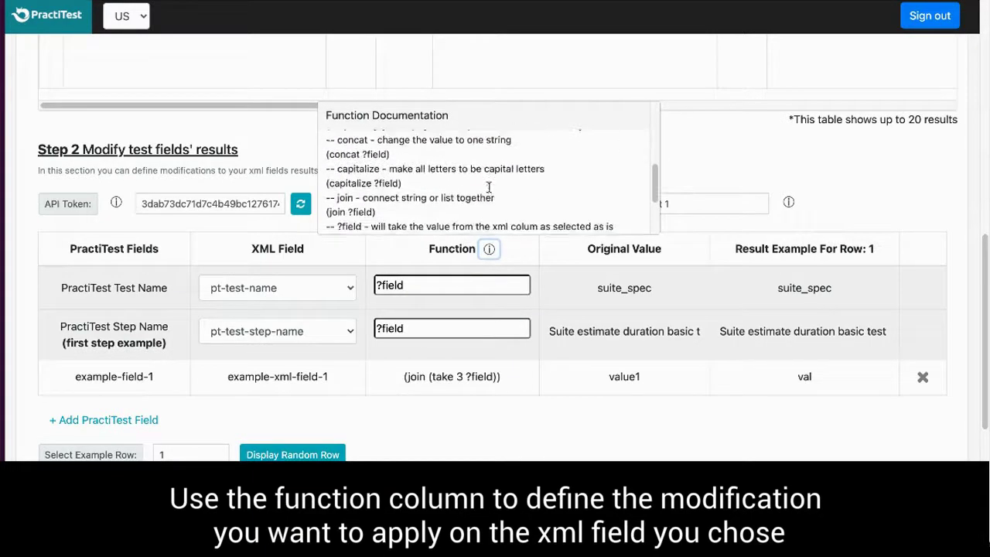
scroll(488, 187, "down", 3)
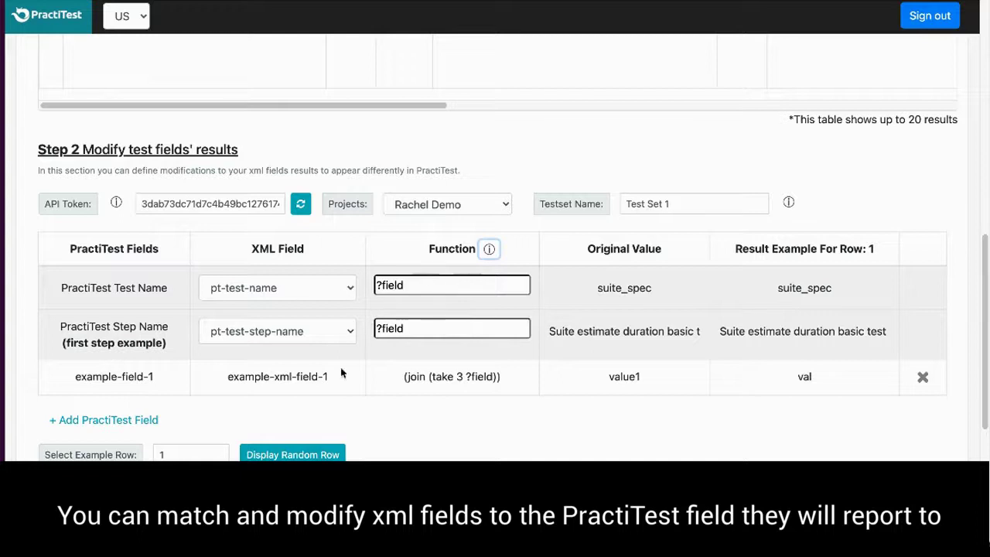
scroll(214, 377, "down", 1)
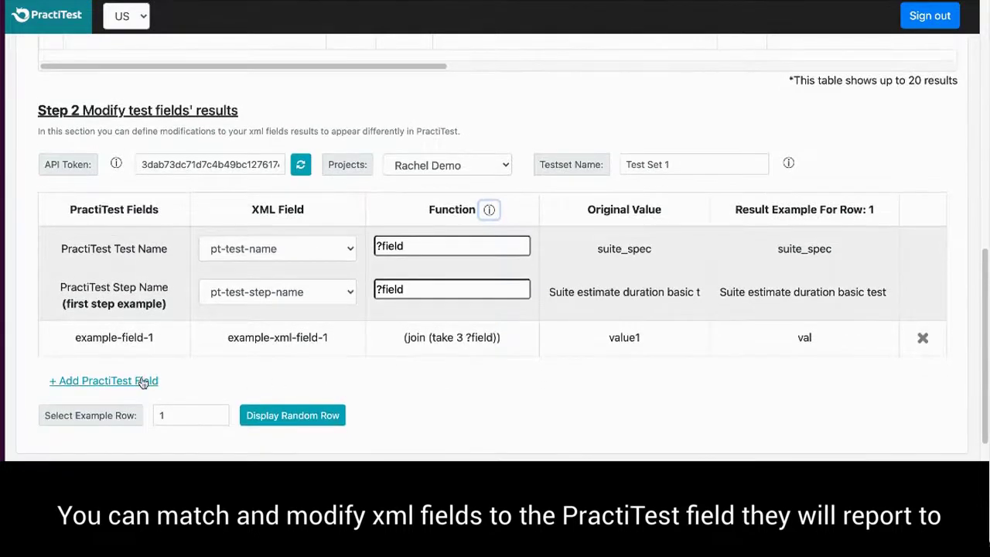
Add a classname-sourced mapping row and switch the preview's example row to 2.
left_click(140, 381)
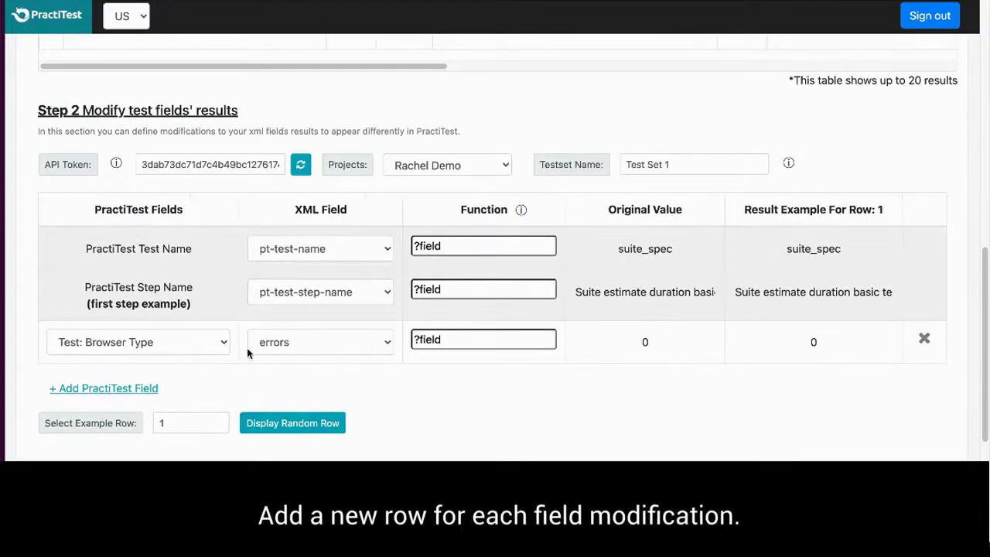
left_click(280, 345)
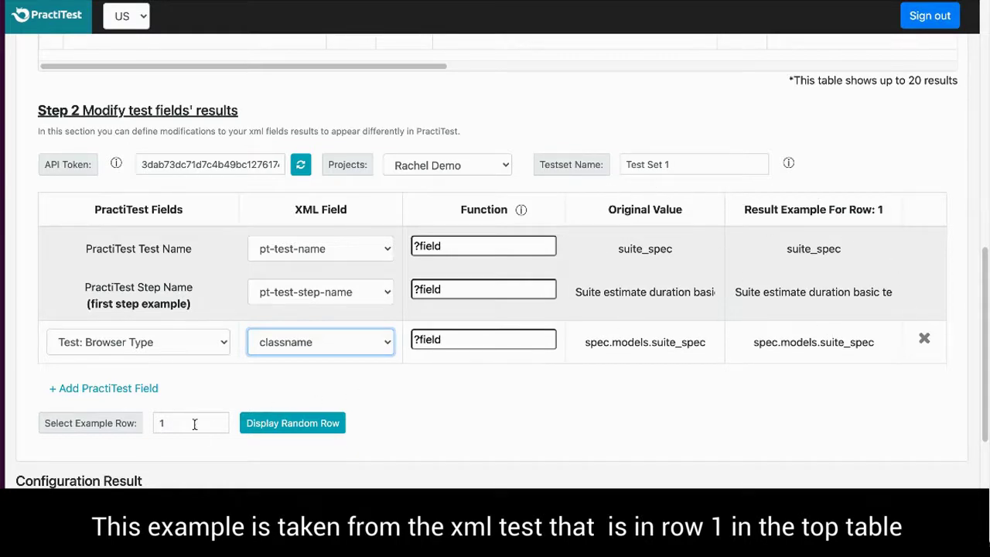
left_click_drag(182, 422, 160, 422)
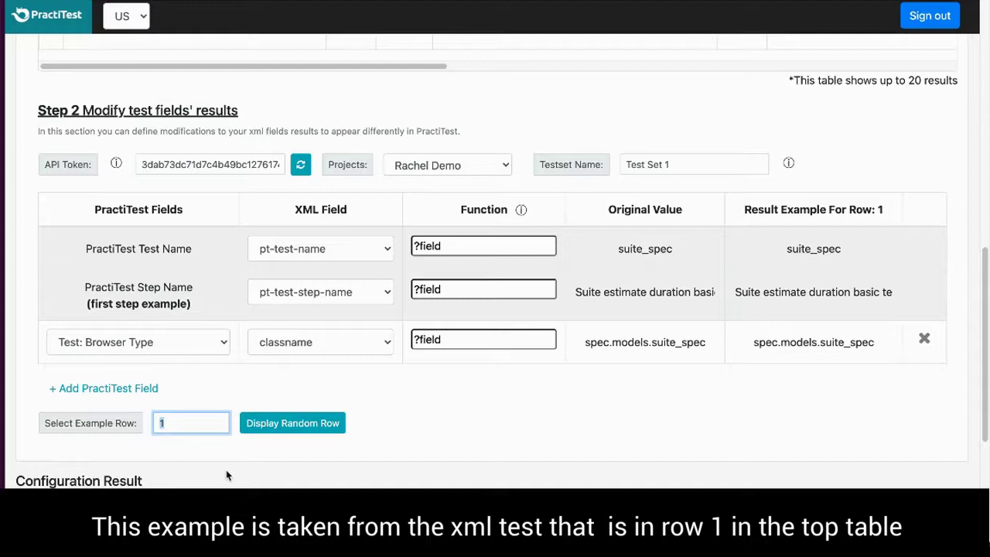
scroll(387, 317, "up", 1)
scroll(387, 322, "up", 5)
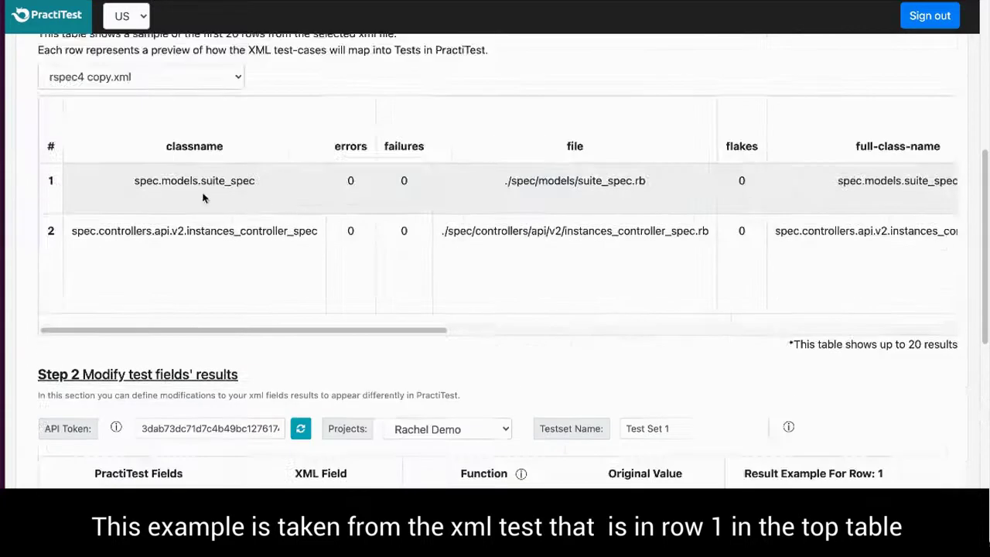
scroll(608, 371, "down", 2)
scroll(595, 392, "down", 7)
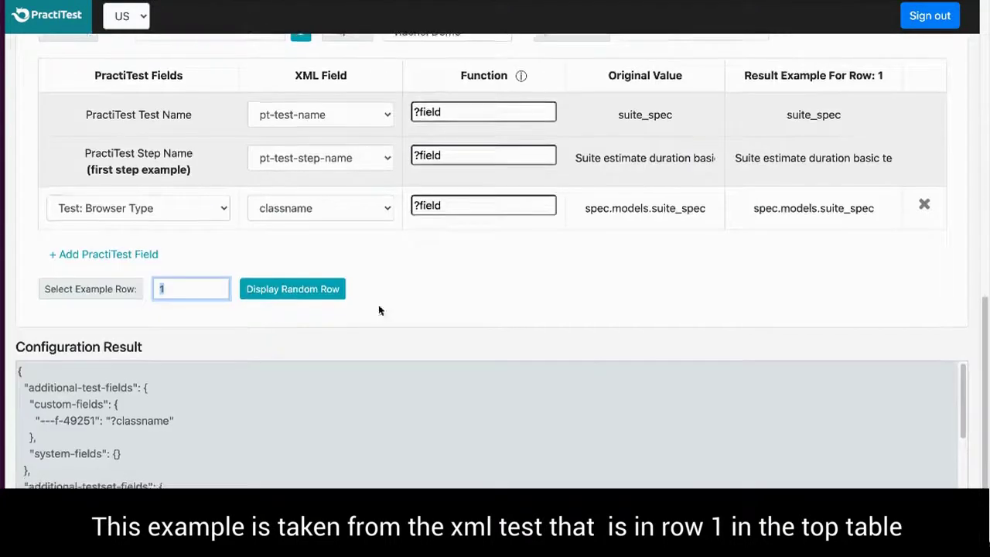
type("2")
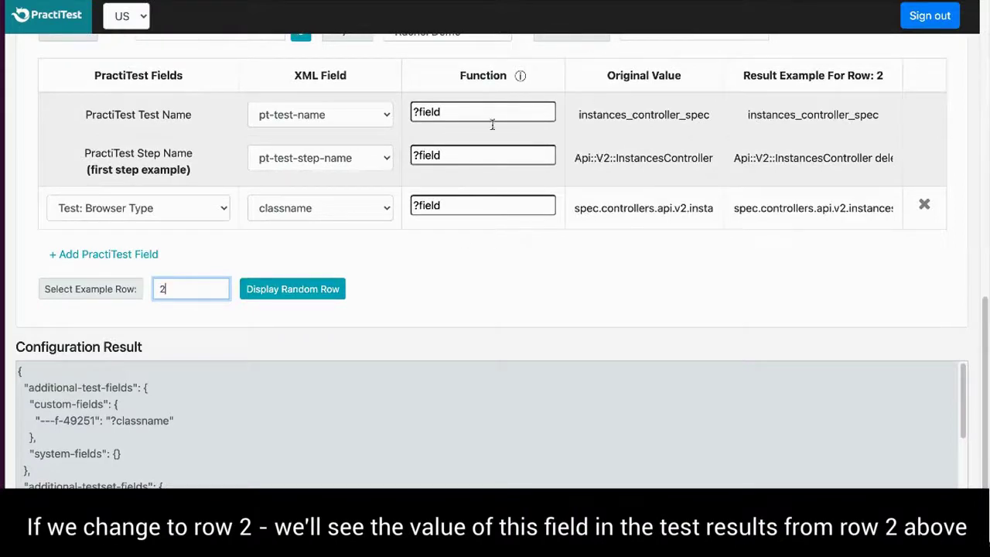
scroll(676, 252, "up", 6)
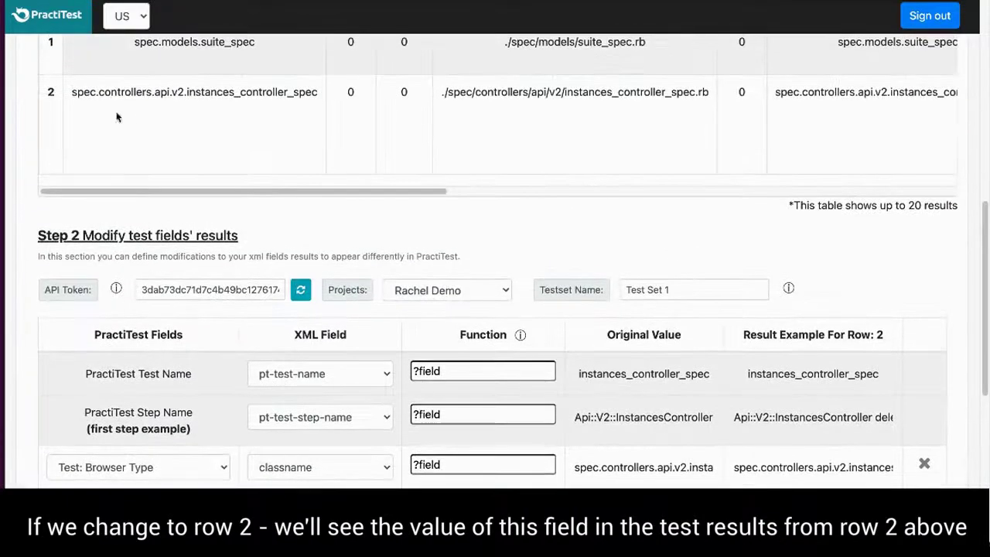
scroll(882, 343, "down", 2)
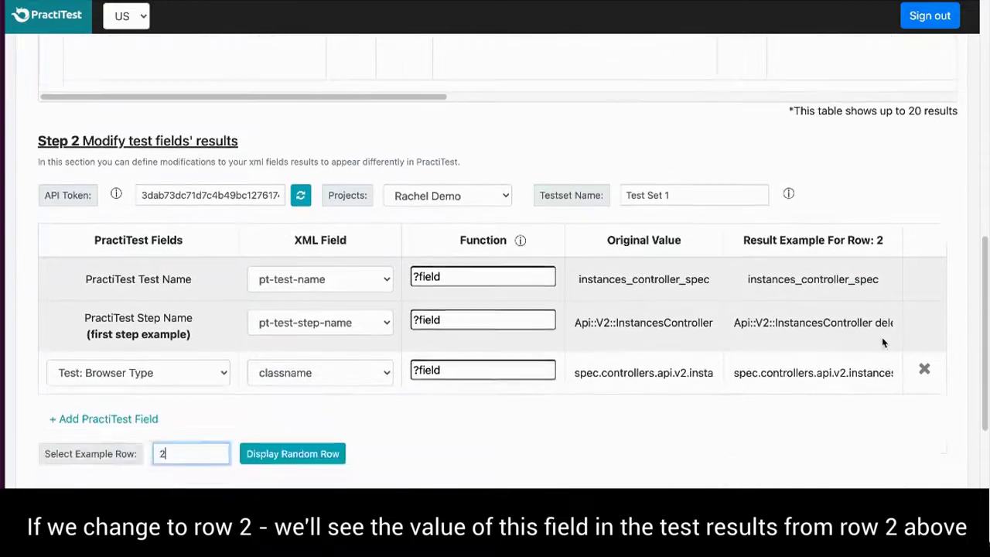
scroll(883, 343, "down", 2)
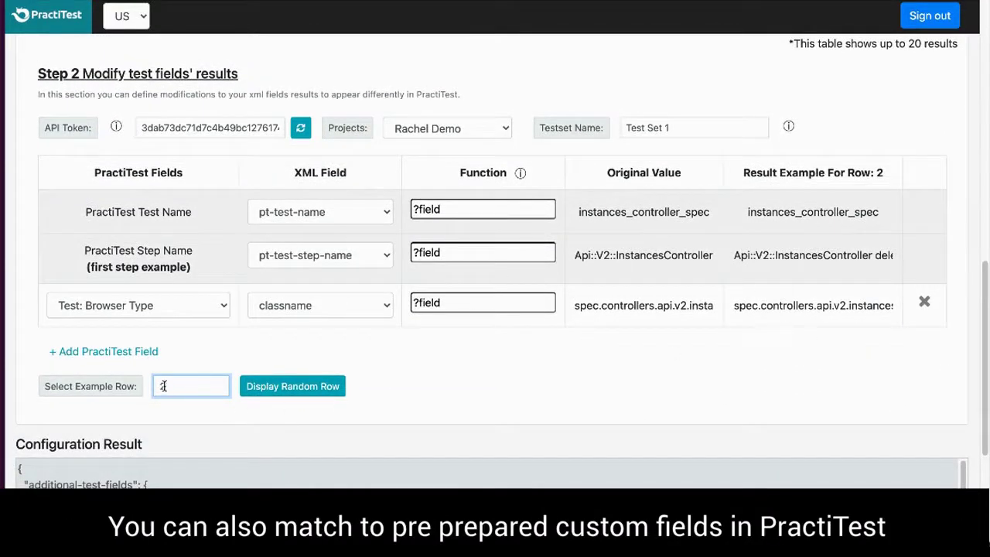
Set the example row back to 1 and map the custom row to Test: area.
type("1")
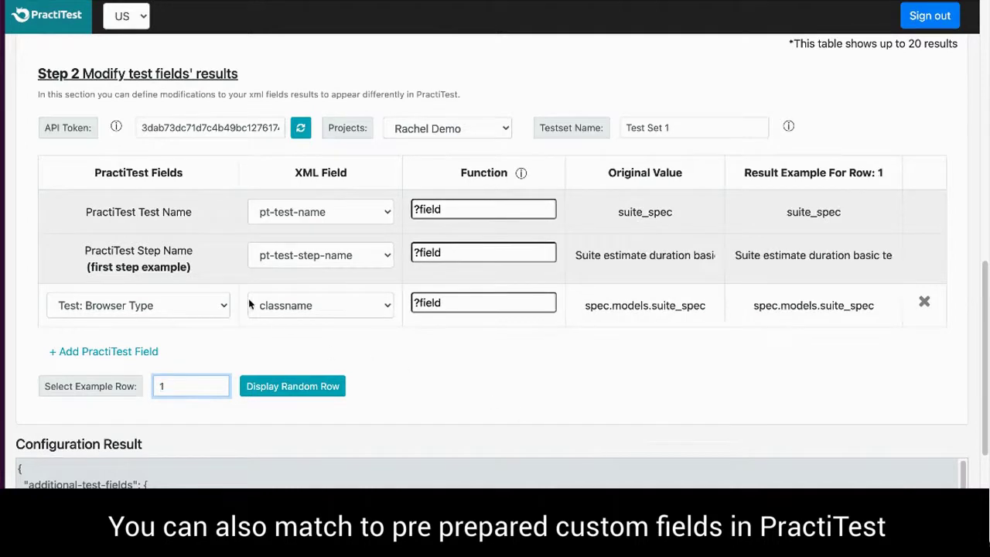
left_click(219, 306)
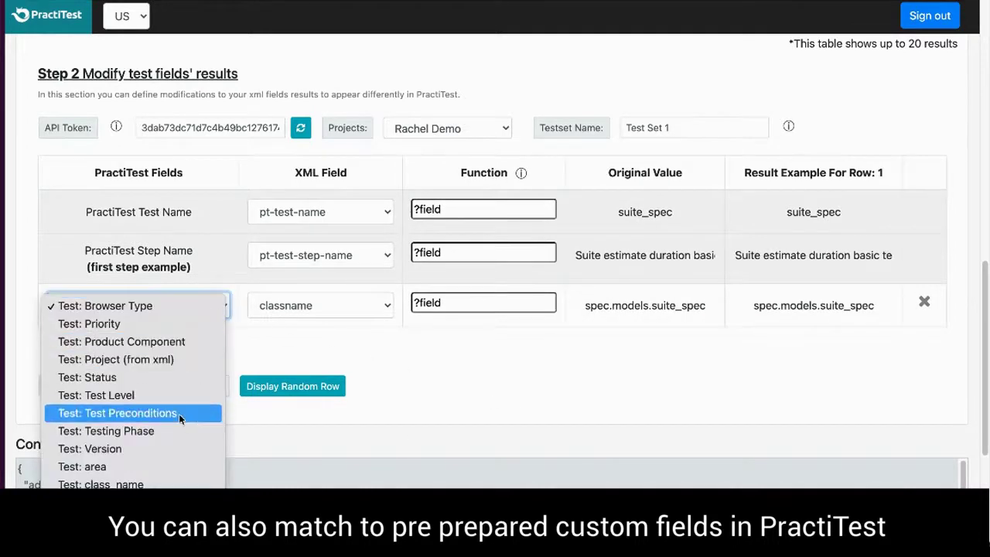
left_click(164, 467)
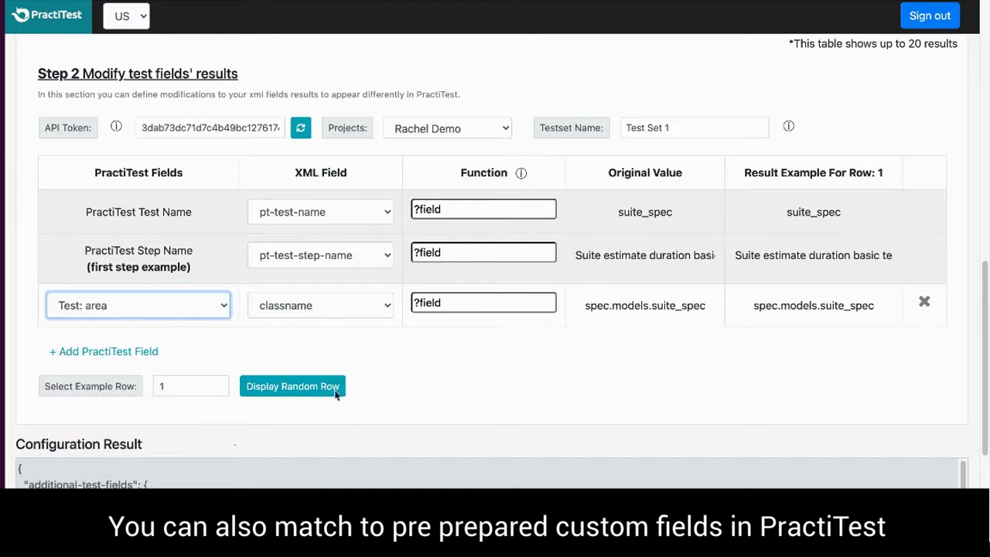
Add a Test: test (from xml) mapping sourced from classname.
left_click(118, 353)
left_click(292, 349)
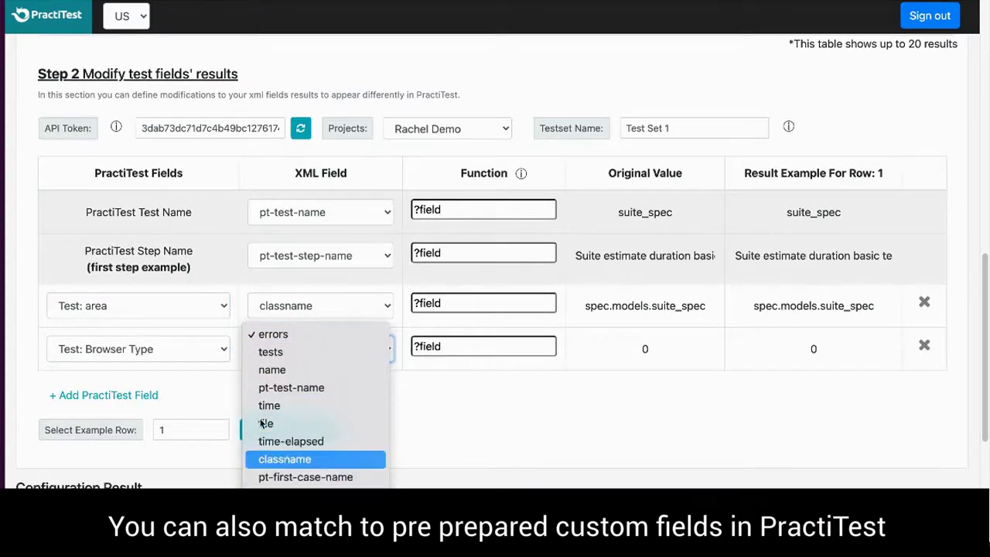
left_click(288, 460)
left_click(207, 350)
scroll(177, 447, "down", 3)
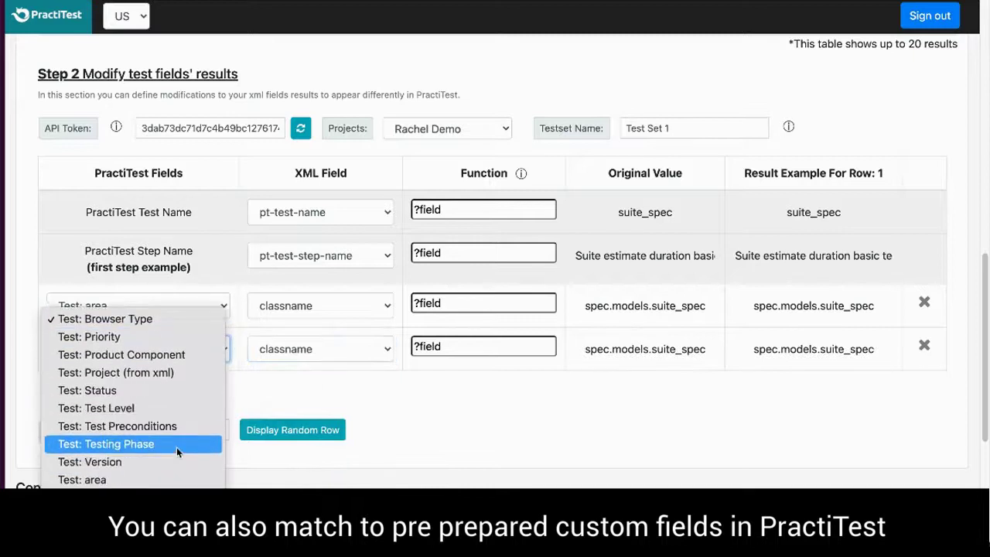
left_click(179, 485)
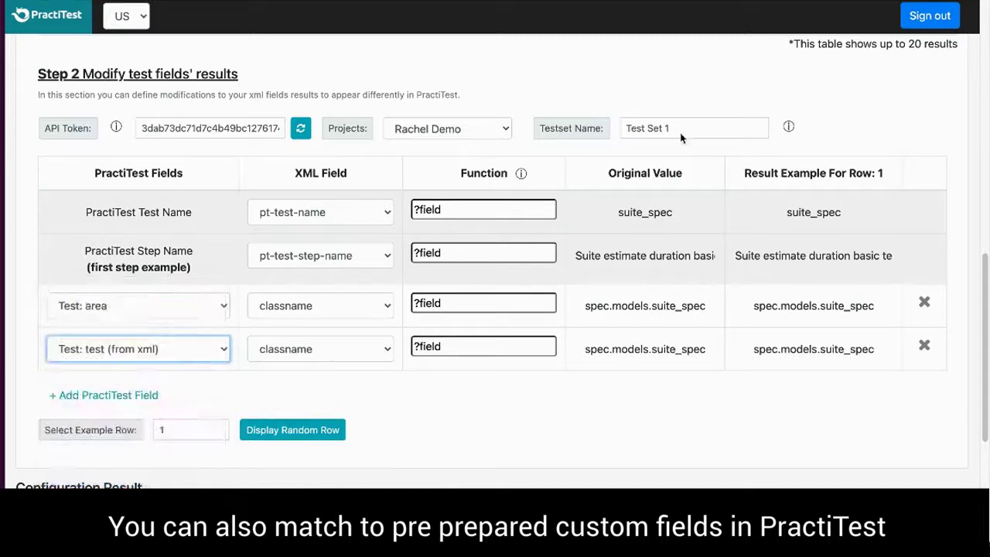
Paste tokenize functions yielding 'models' for area and 'suite_spec' for test (from xml).
left_click_drag(449, 303, 410, 303)
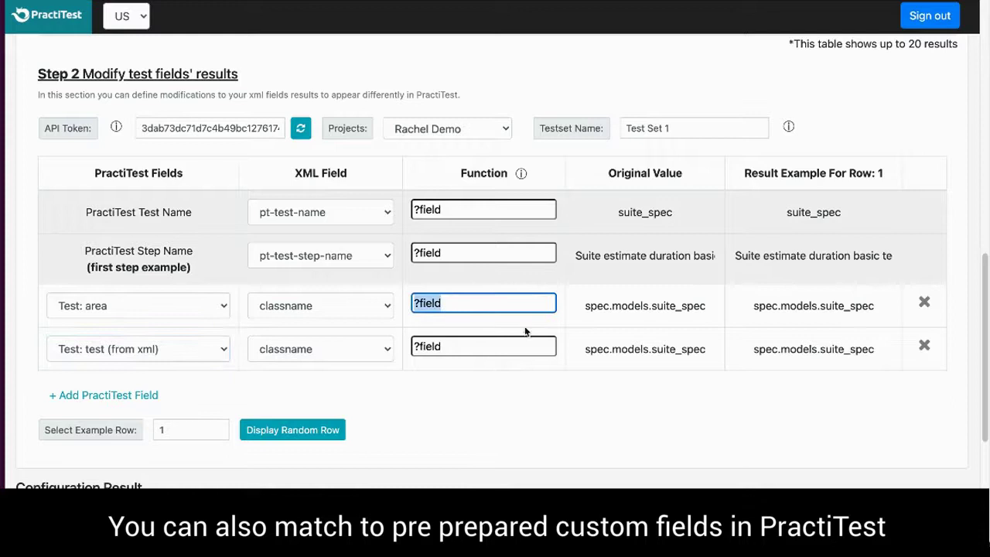
key("ctrl+v")
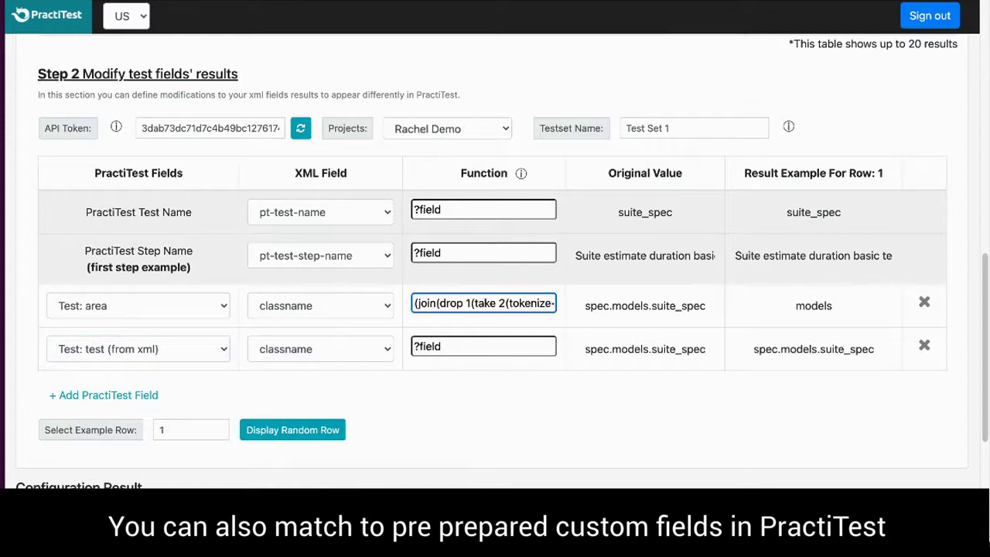
left_click_drag(469, 346, 409, 345)
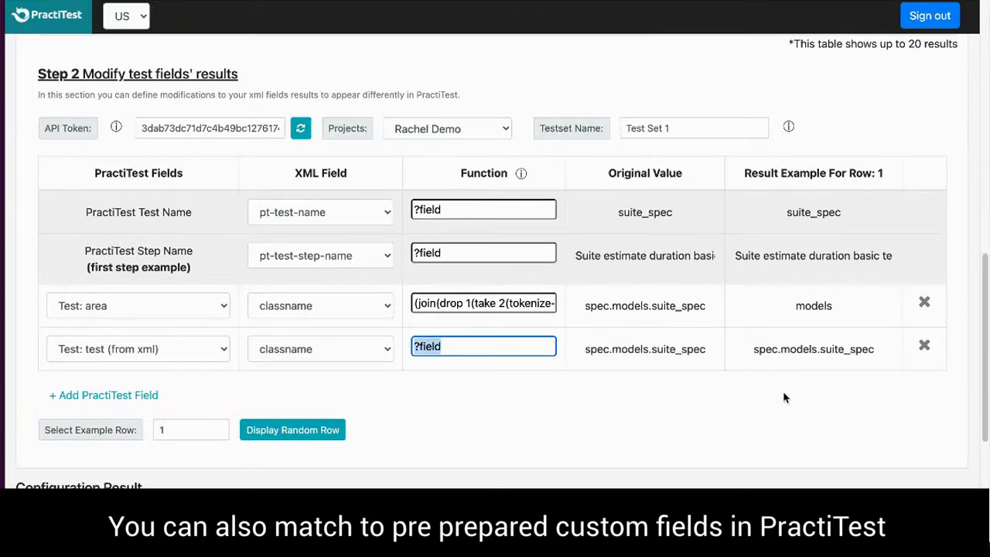
key("ctrl+v")
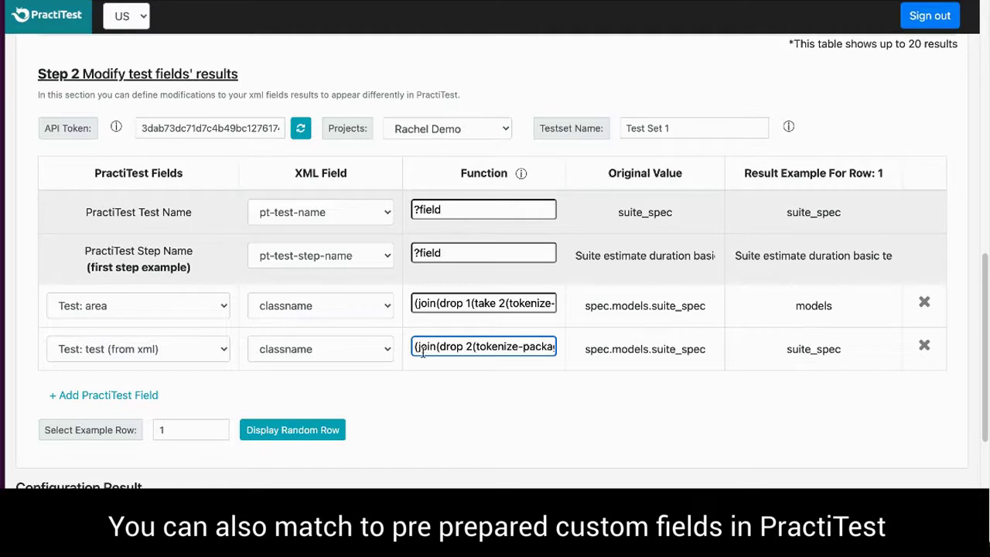
scroll(832, 377, "down", 1)
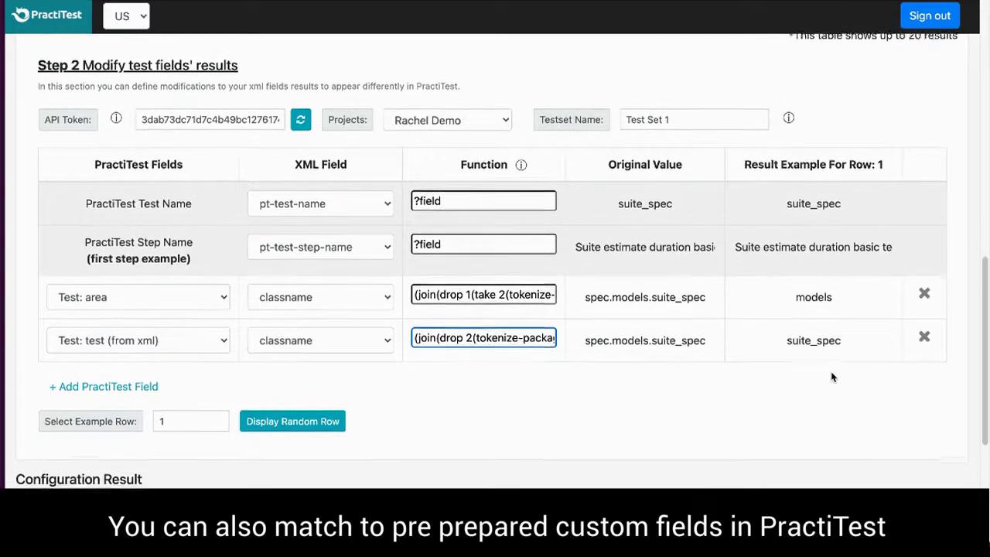
scroll(832, 377, "down", 1)
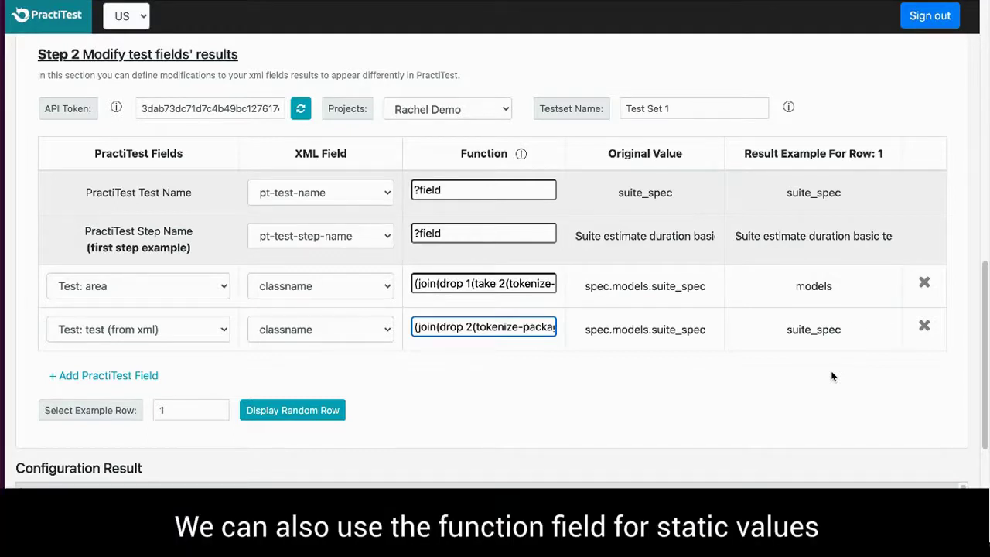
Add a Test: Project (from xml) mapping with function value 'Jenkins project 1'.
left_click(84, 377)
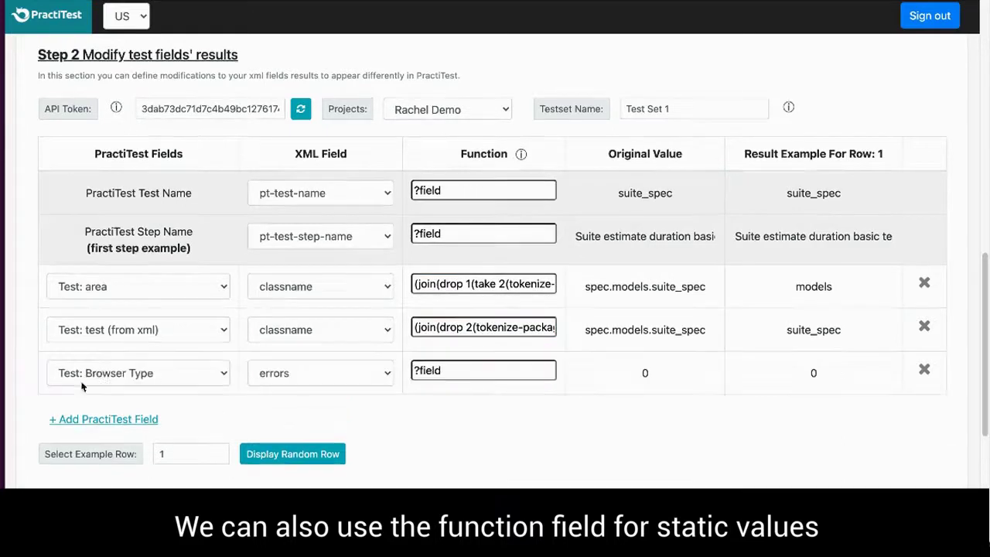
left_click(108, 374)
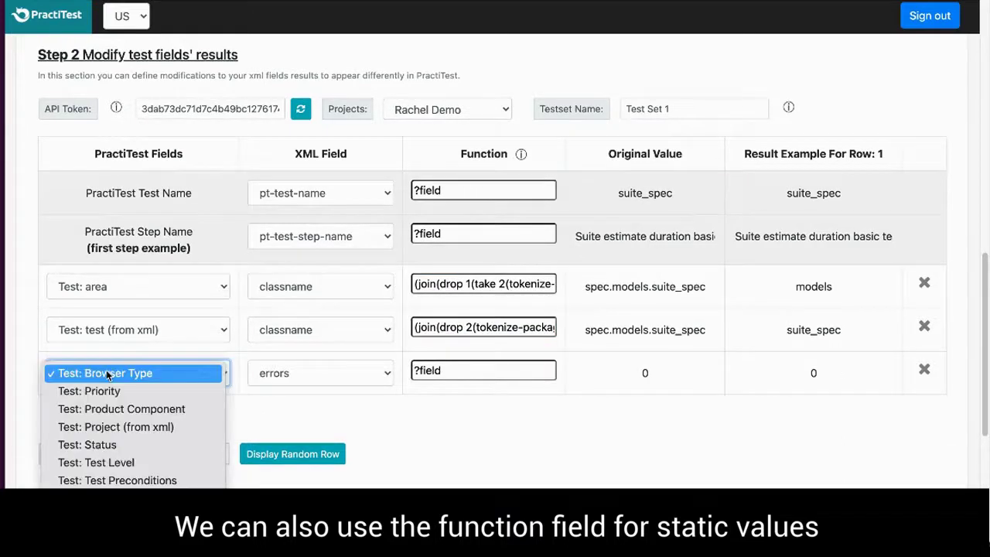
left_click(198, 426)
triple_click(455, 368)
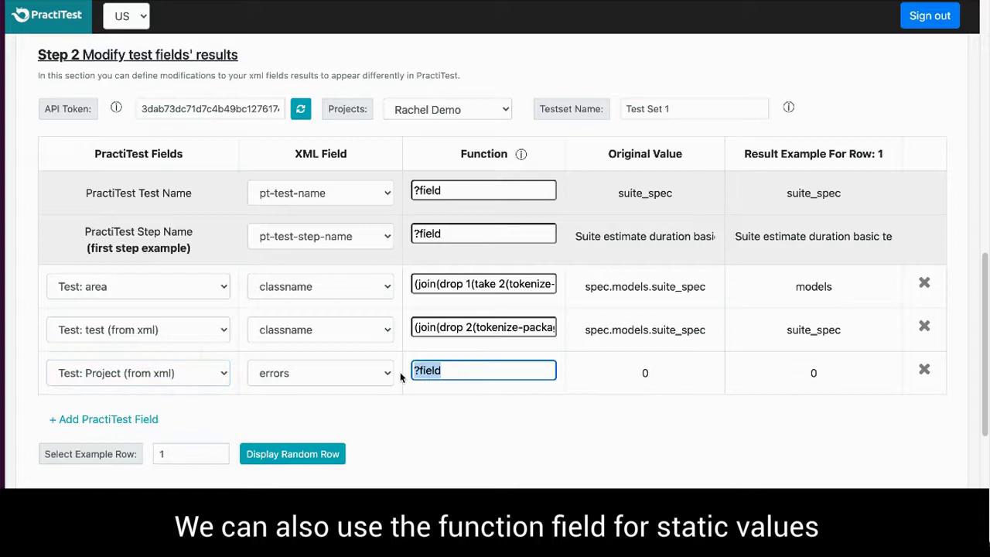
type("Jenkins")
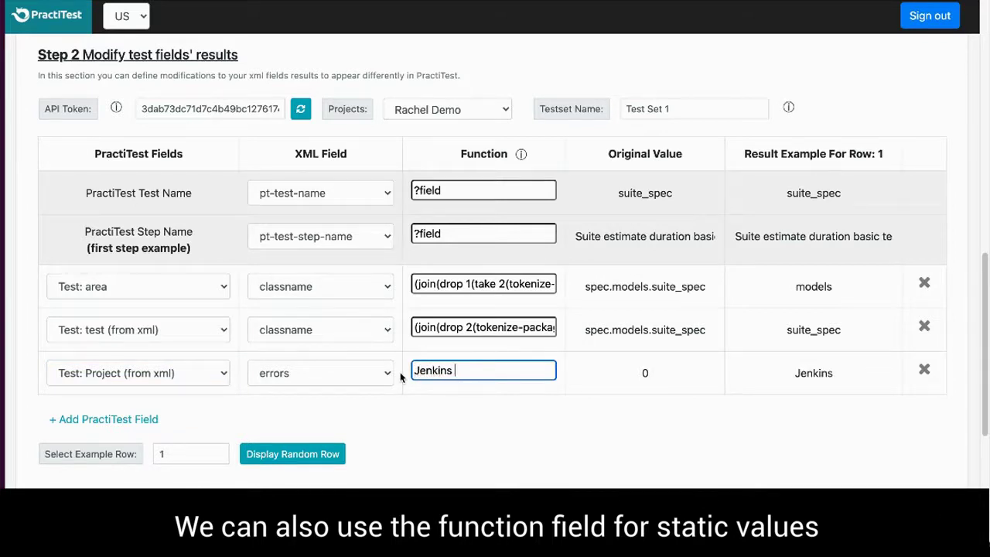
type(" project 1")
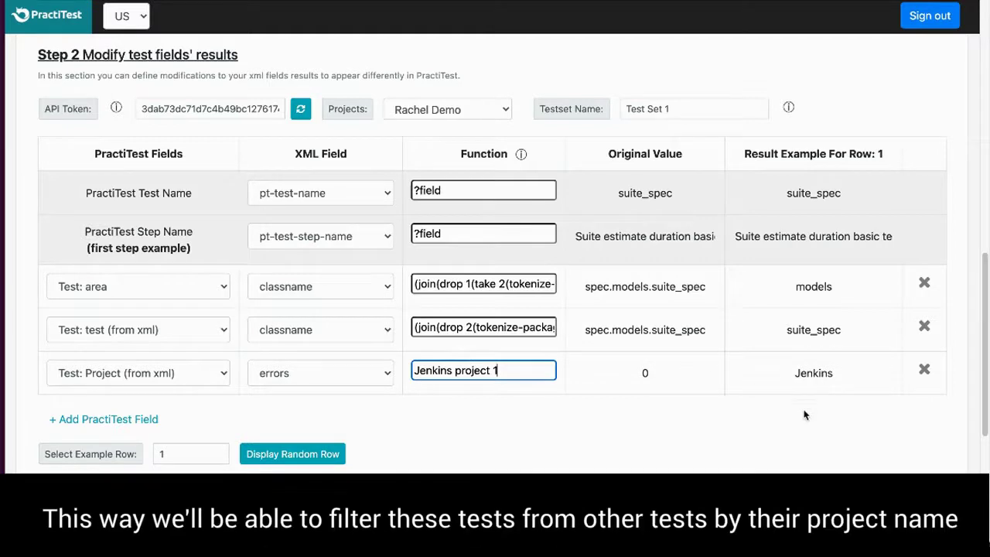
left_click(805, 446)
Replace the spaces with underscores so the value reads Jenkins_project_1.
left_click(492, 372)
left_click(454, 372)
key("BackSpace")
type("_")
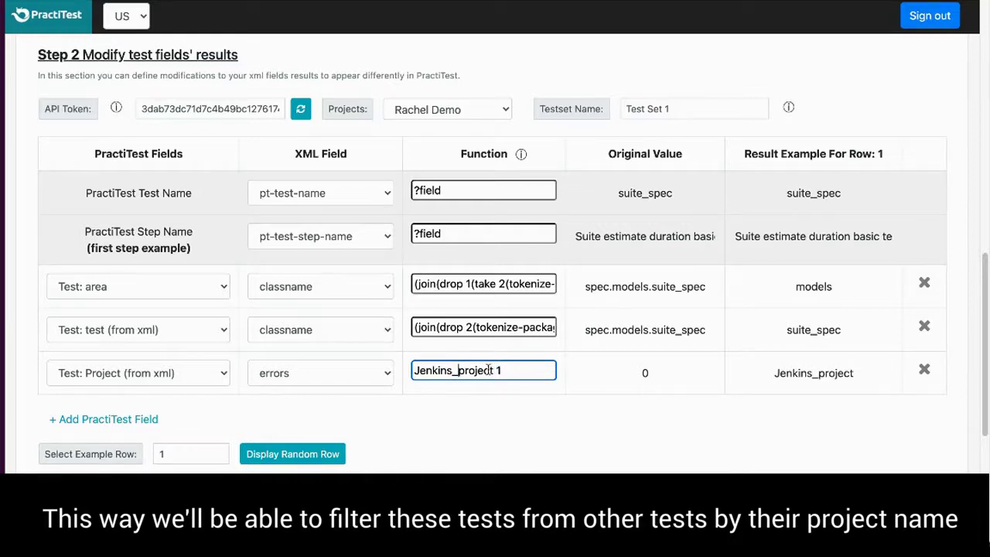
left_click(495, 370)
key("BackSpace")
type("_")
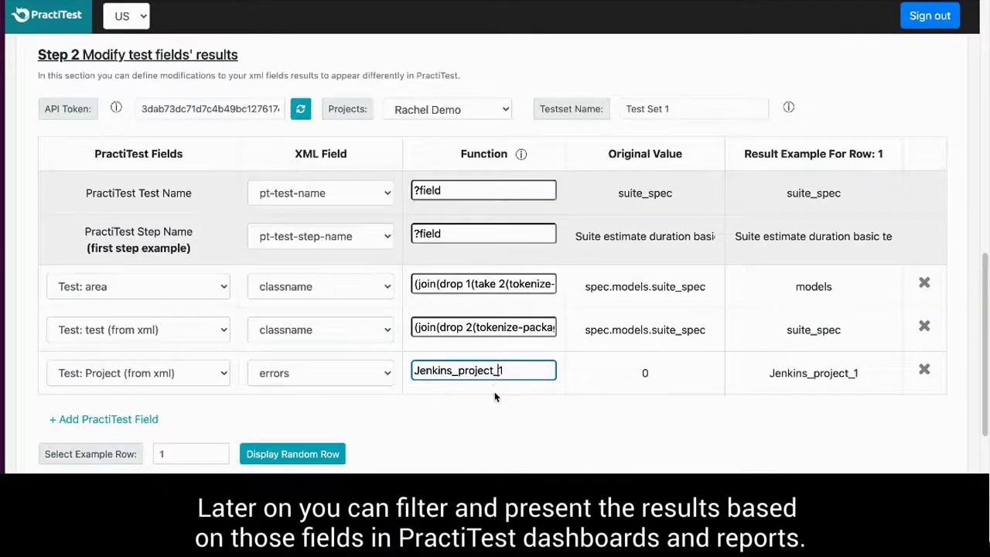
Download the field-mapping configuration JSON from the Configuration Result section.
scroll(495, 396, "down", 3)
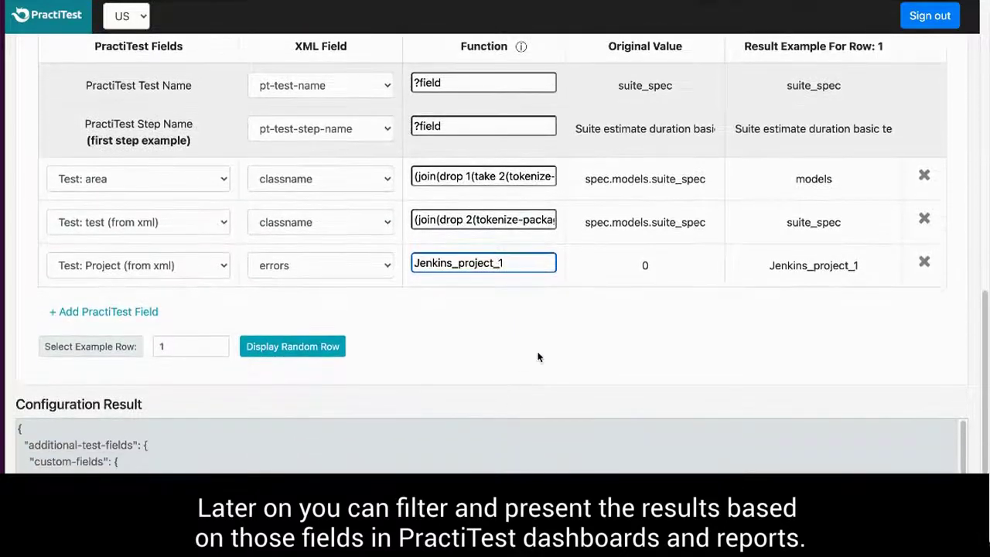
scroll(539, 356, "down", 2)
scroll(539, 356, "down", 2)
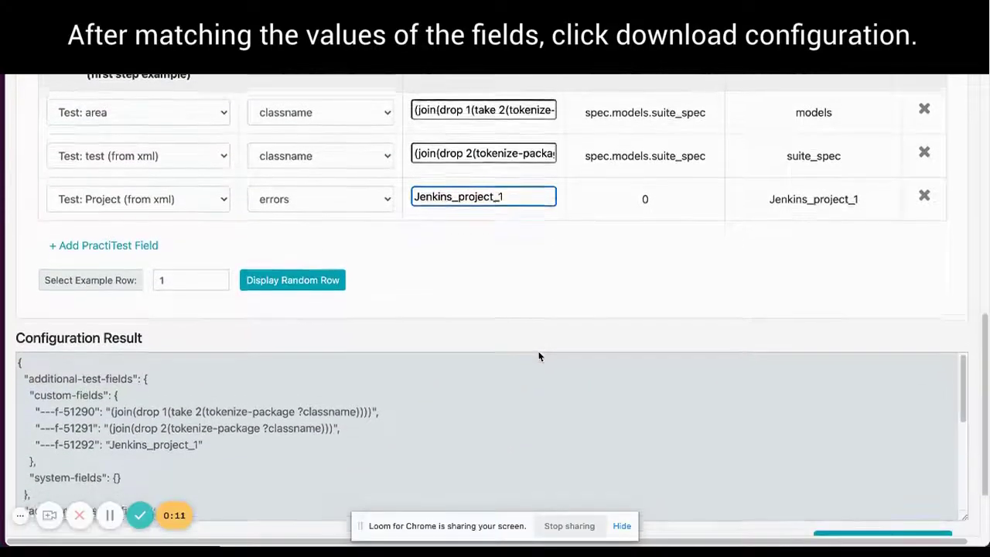
scroll(539, 356, "down", 2)
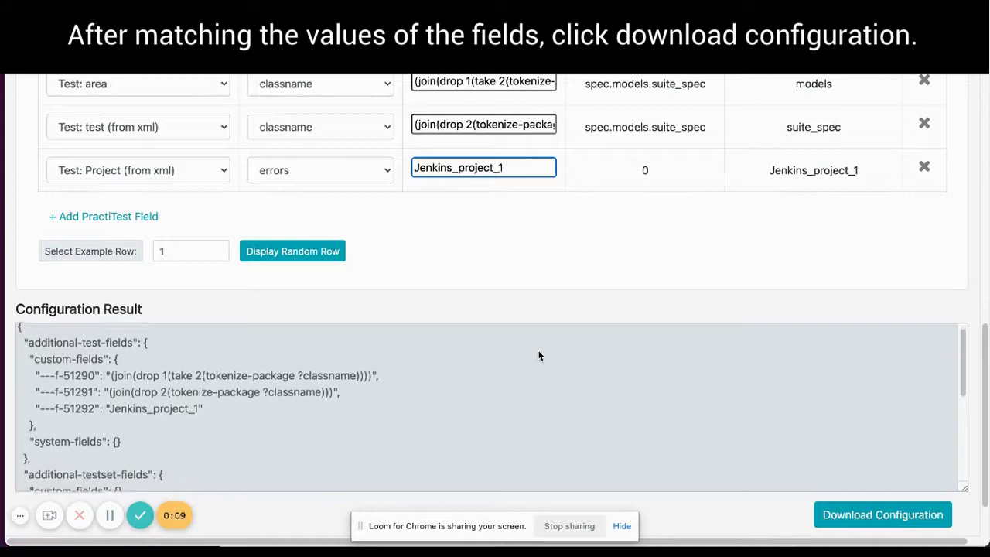
left_click(859, 505)
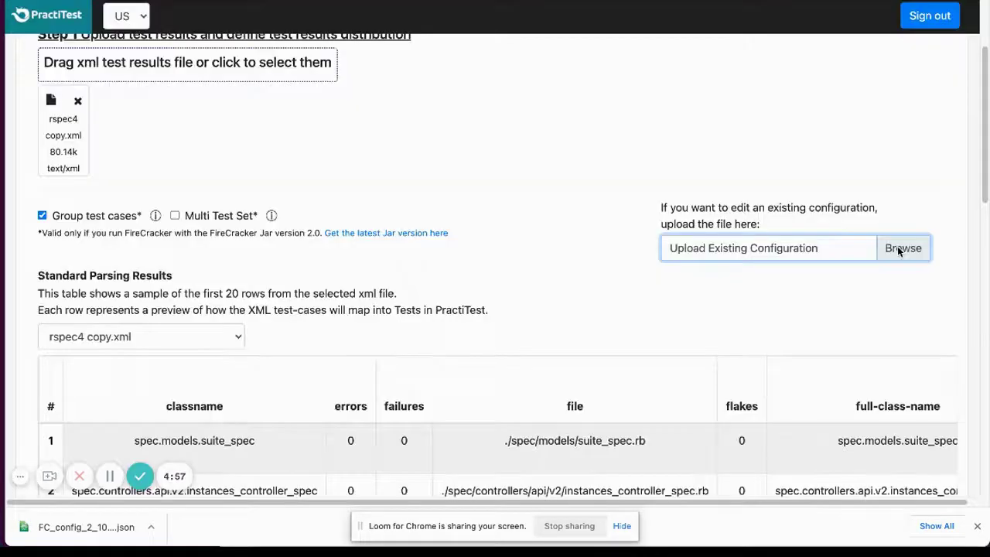
Load the downloaded FC_config JSON from Downloads back into Firecracker.
left_click(899, 248)
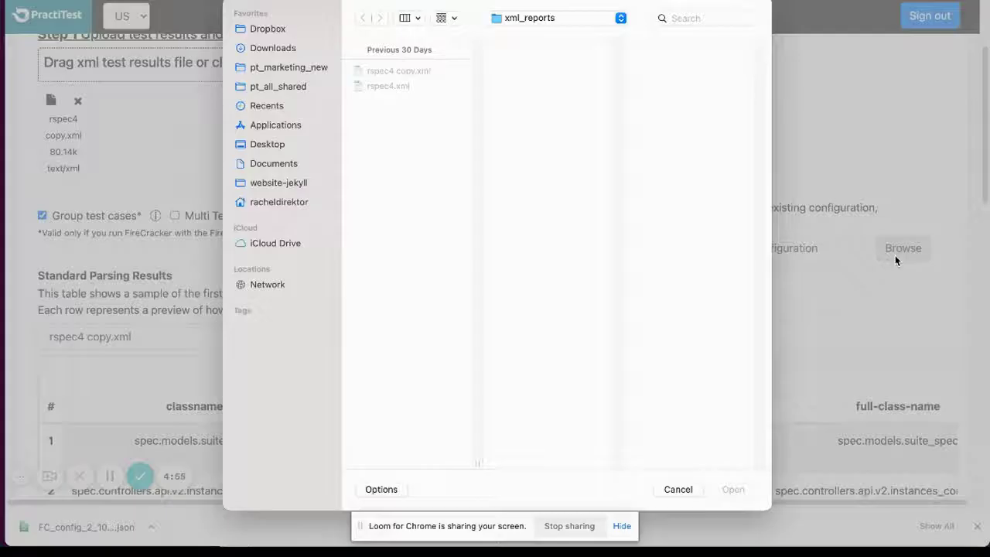
left_click(275, 48)
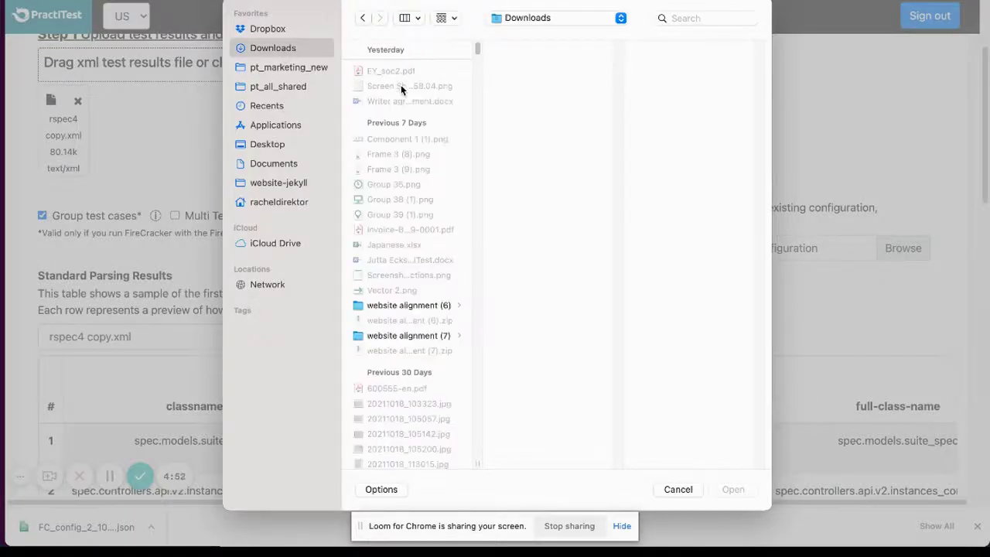
left_click(407, 71)
left_click(732, 489)
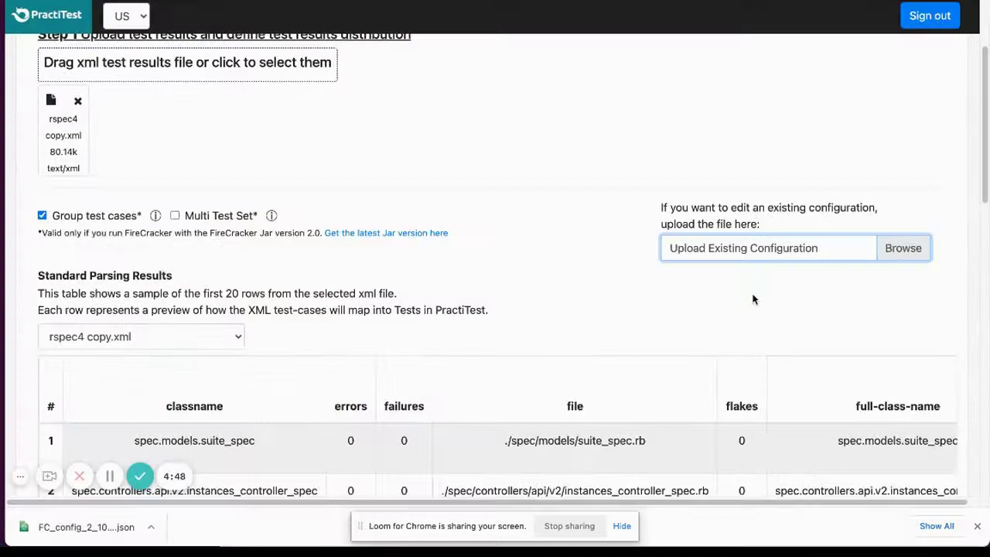
Change the Project value to Jenkins_project_2 and download the updated JSON configuration.
scroll(753, 298, "down", 10)
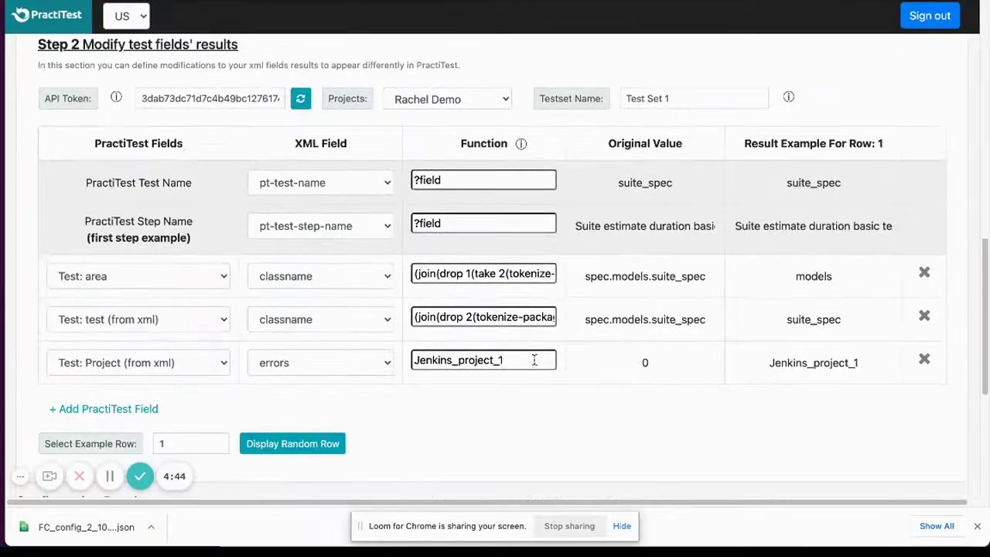
left_click(511, 360)
key("BackSpace")
type("2")
scroll(652, 400, "down", 5)
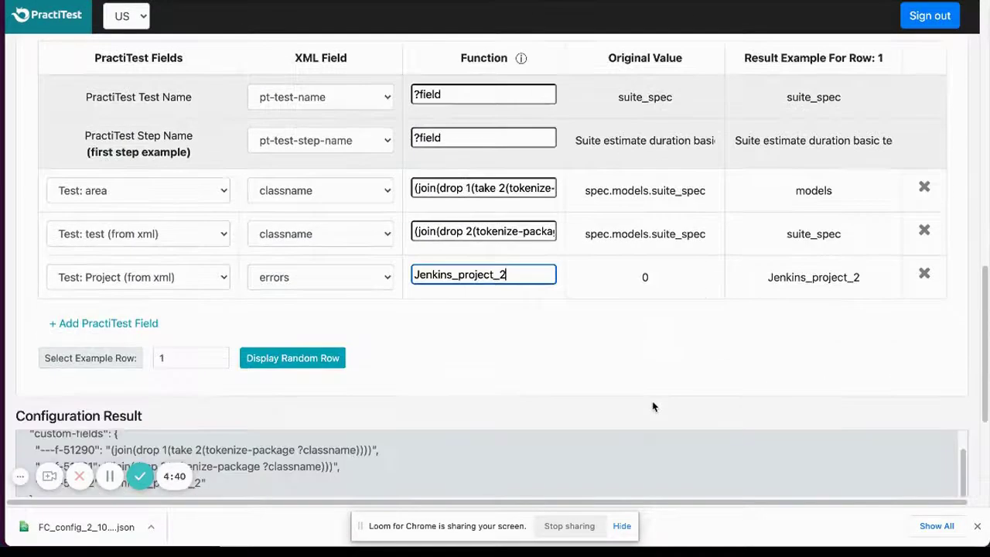
left_click(835, 401)
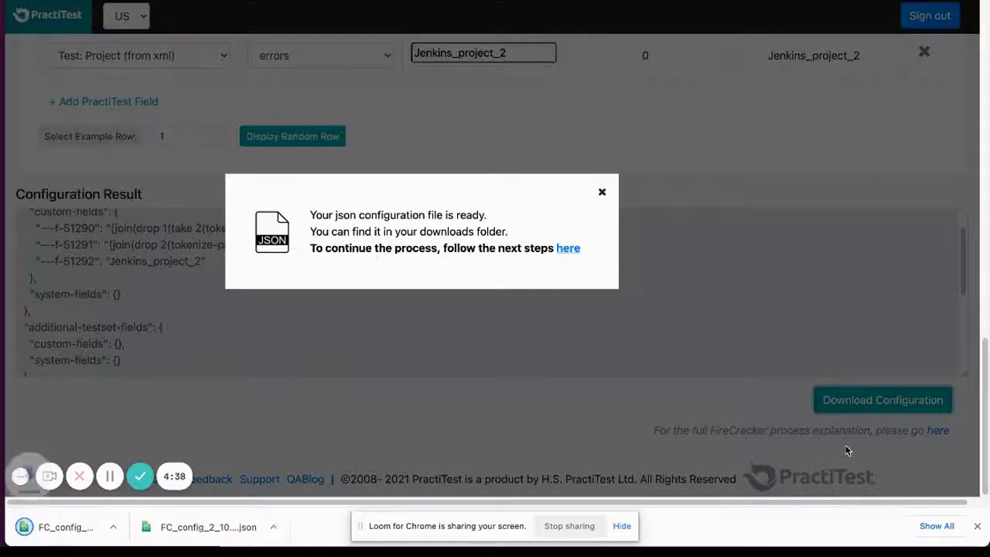
left_click(602, 191)
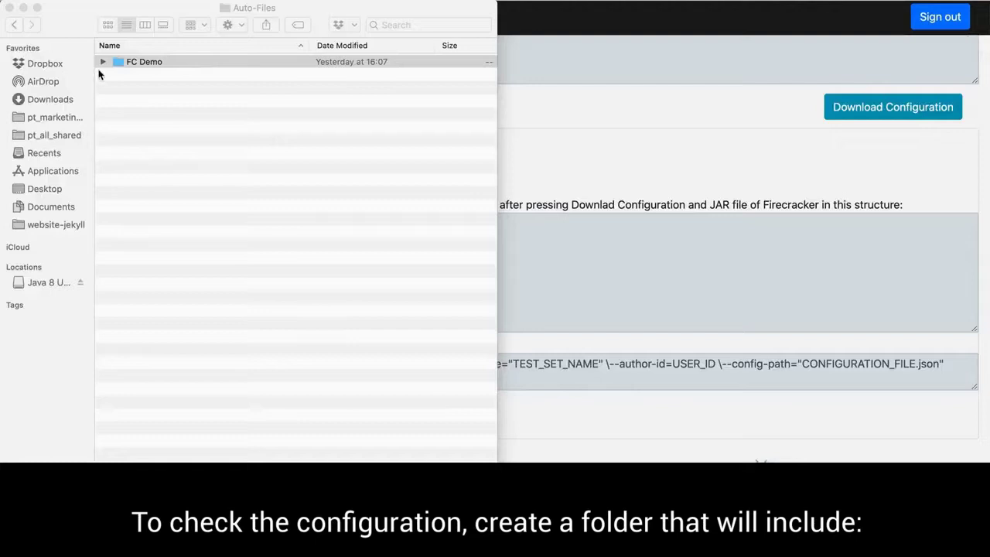
Show FC Demo's CONFIGURATION_FILE.json, FireCracker jar, and xml_reports folder containing rspec3.xml.
left_click(102, 62)
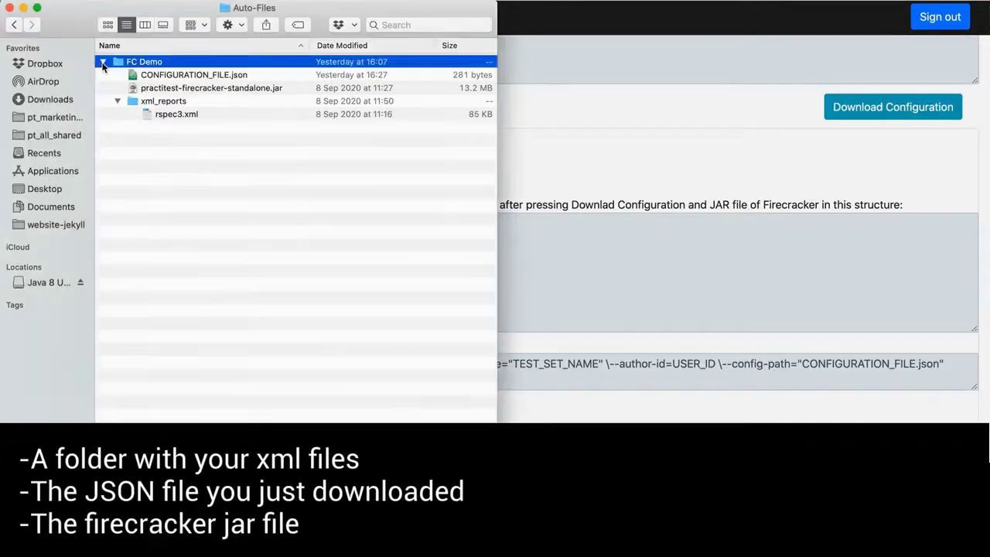
left_click(119, 101)
left_click(120, 101)
left_click(159, 115)
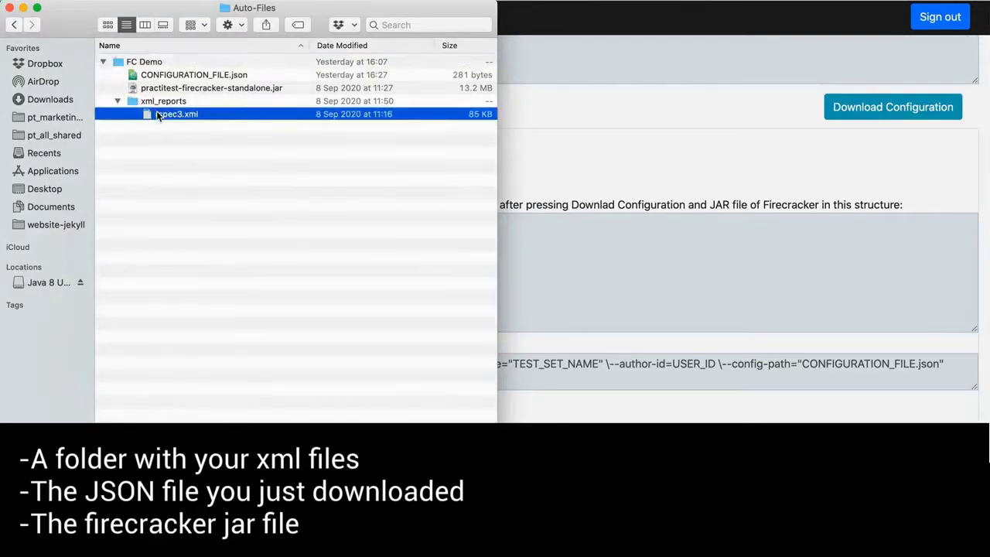
left_click(179, 76)
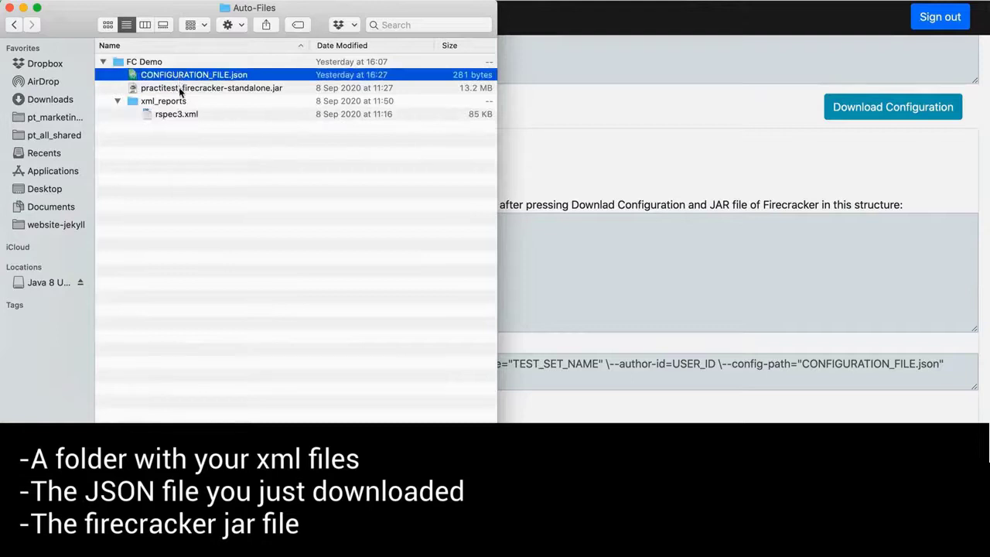
left_click(180, 90)
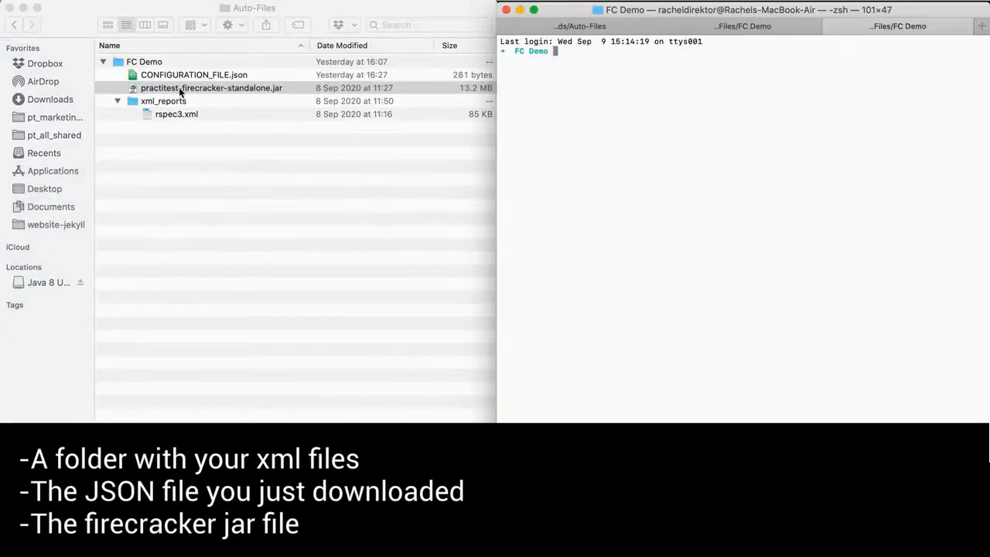
Run the FireCracker jar on xml_reports with CONFIGURATION_FILE.json, author ID and test set name FC1.
key("super+v")
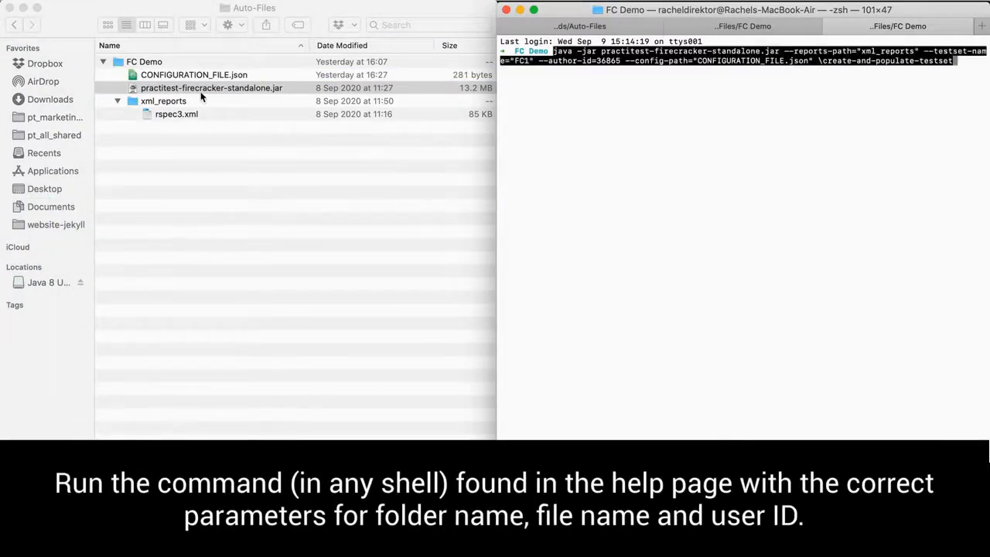
left_click(699, 62)
key("Right")
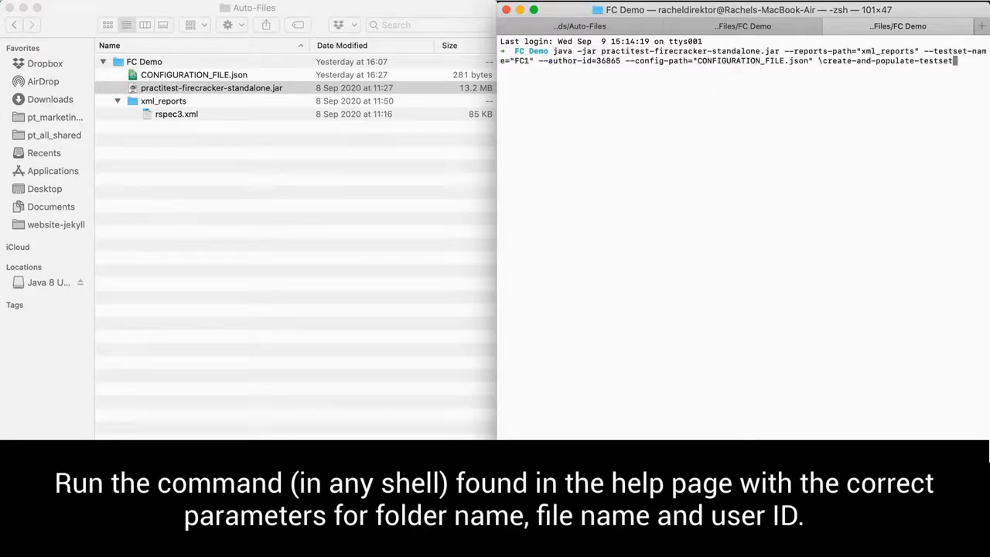
double_click(781, 61)
double_click(604, 61)
double_click(521, 61)
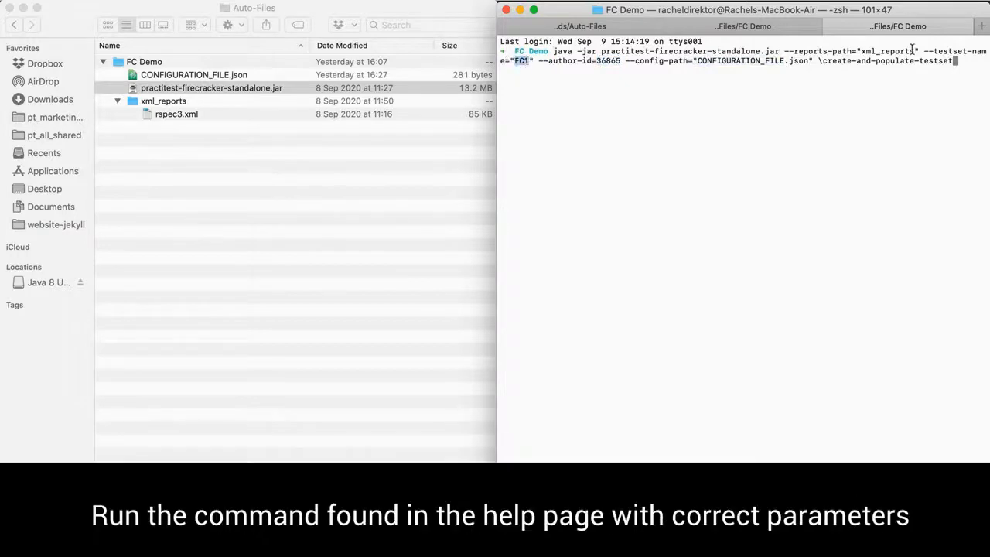
double_click(888, 51)
key("Return")
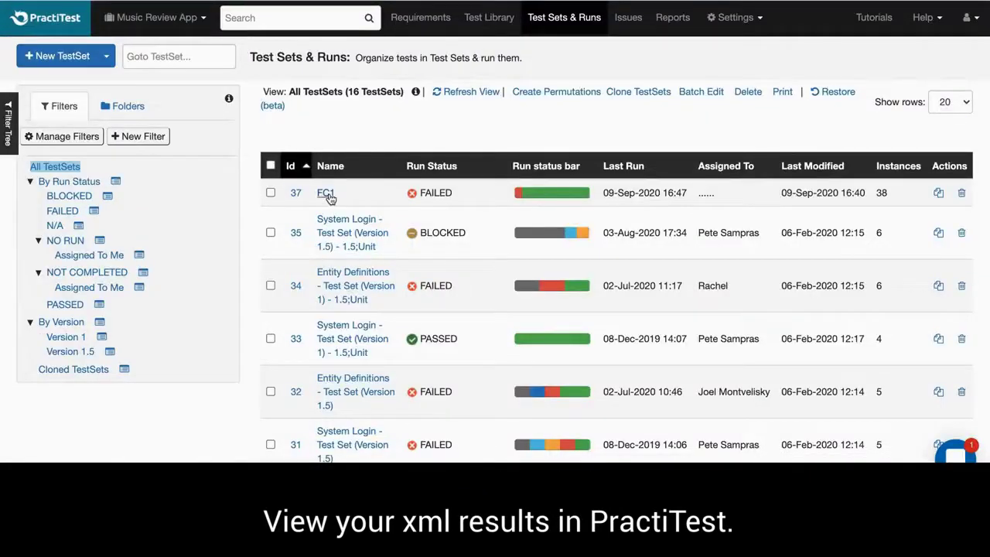
Open the FC1 test set and scroll through its details and results.
left_click(326, 194)
scroll(564, 250, "down", 8)
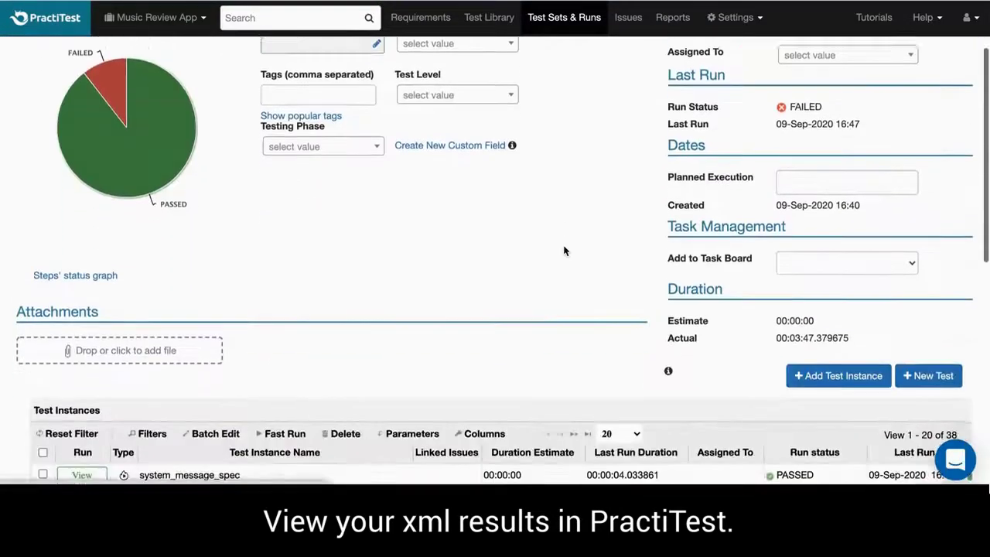
scroll(563, 250, "down", 2)
scroll(564, 249, "up", 10)
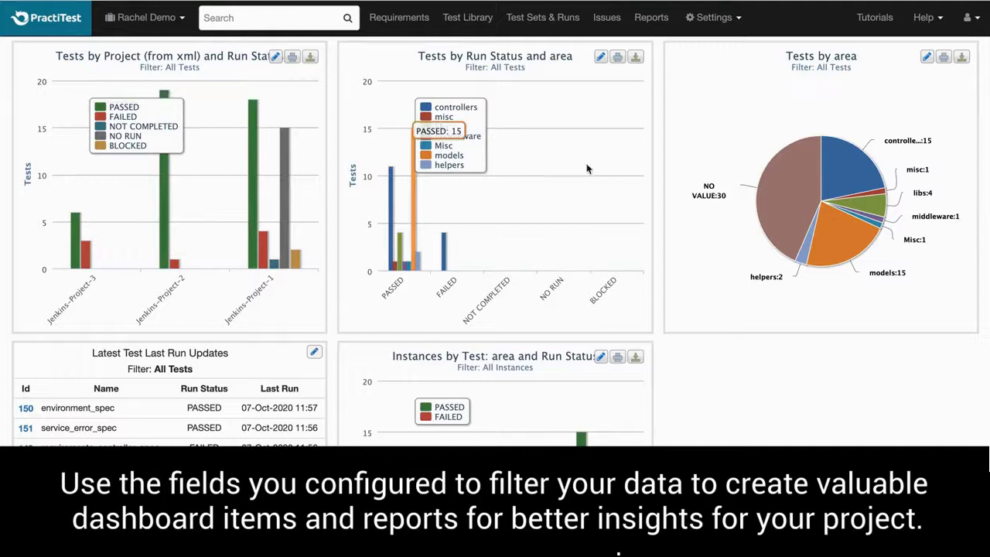
scroll(760, 225, "down", 3)
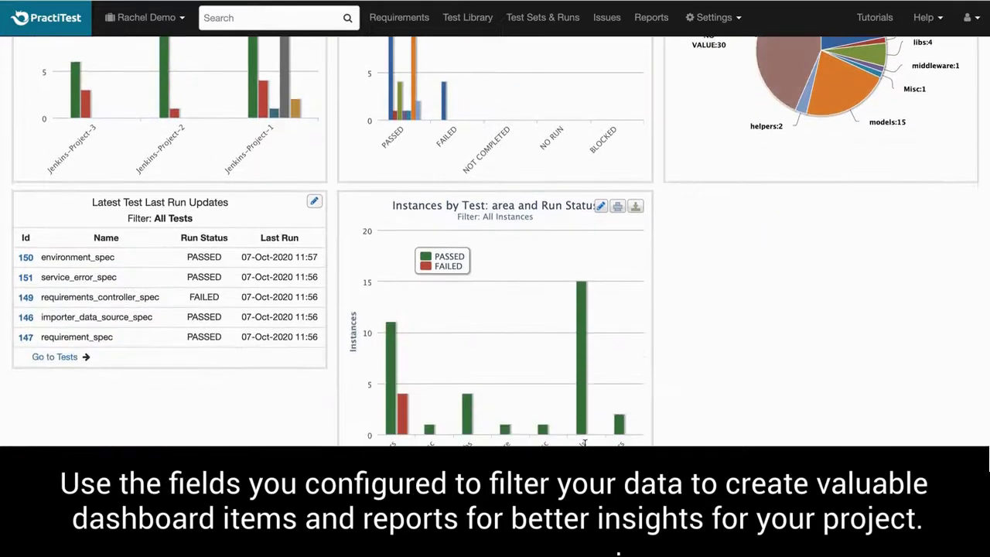
scroll(177, 326, "up", 4)
scroll(177, 326, "up", 1)
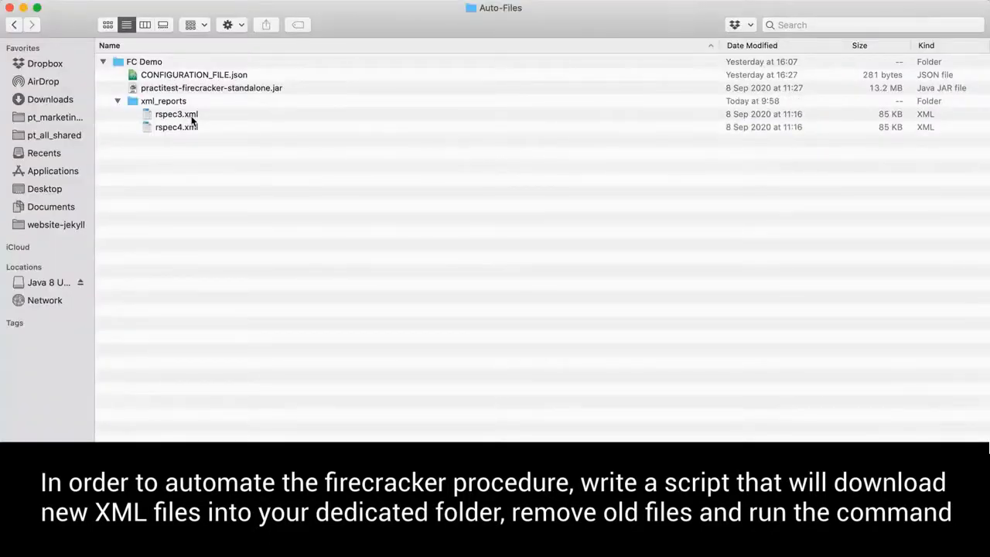
Move rspec3.xml from xml_reports to the Trash, leaving only rspec4.xml.
left_click(192, 118)
key("super+BackSpace")
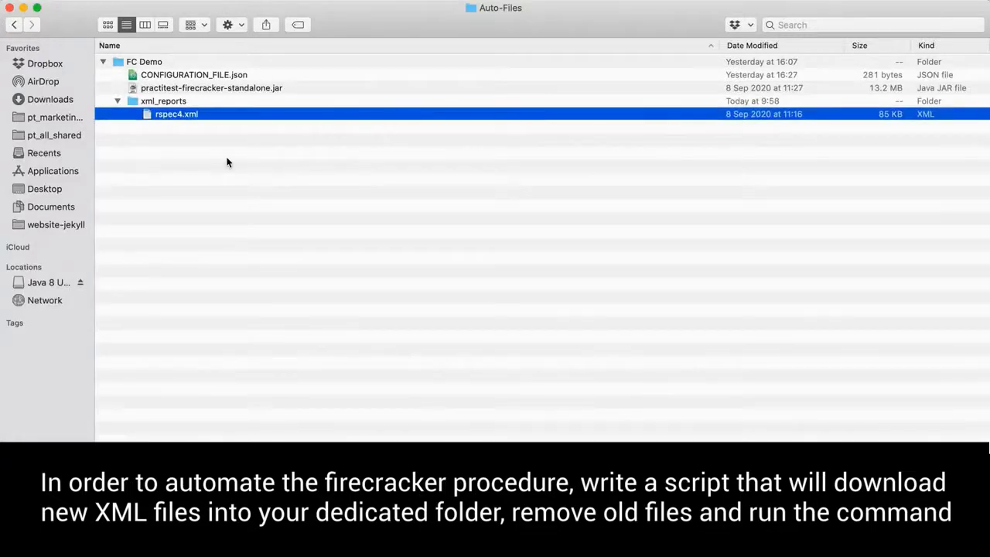